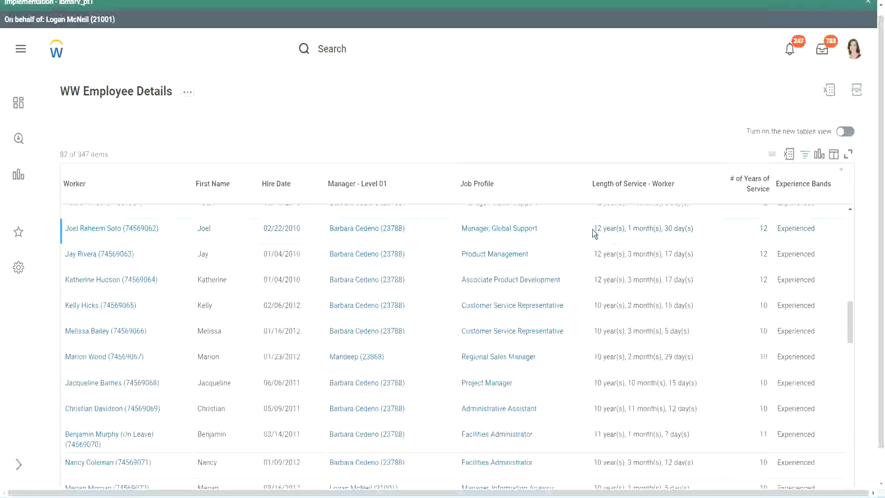
Compare the Length of Service text with the # of Years of Service number for several workers in the WW Employee Details report.
drag(594, 229, 678, 228)
click(743, 240)
double_click(741, 237)
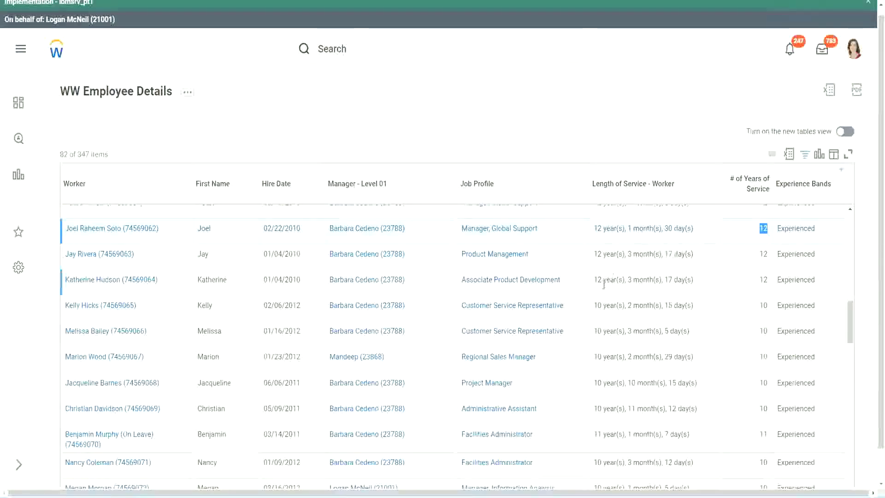
click(606, 406)
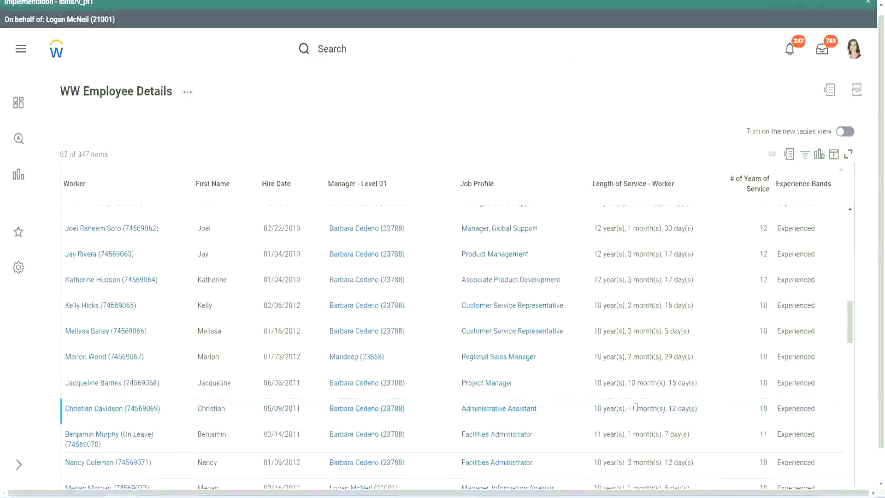
drag(629, 408, 677, 408)
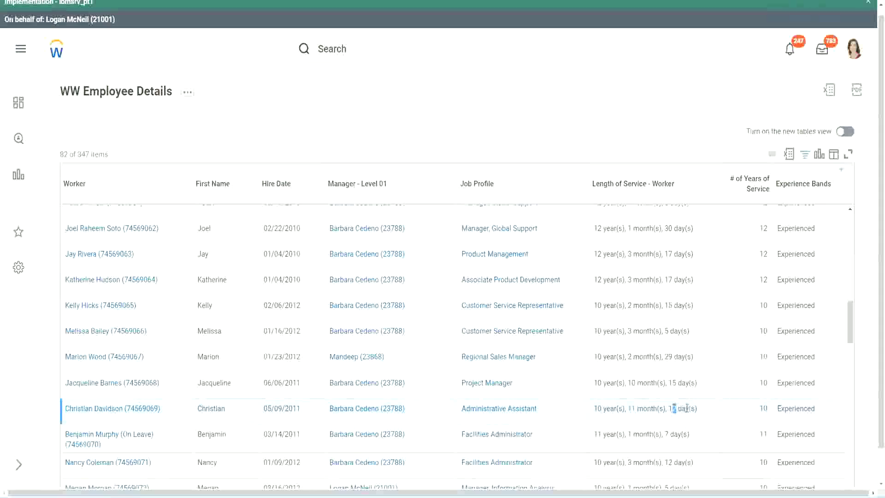
click(687, 408)
double_click(764, 408)
click(763, 293)
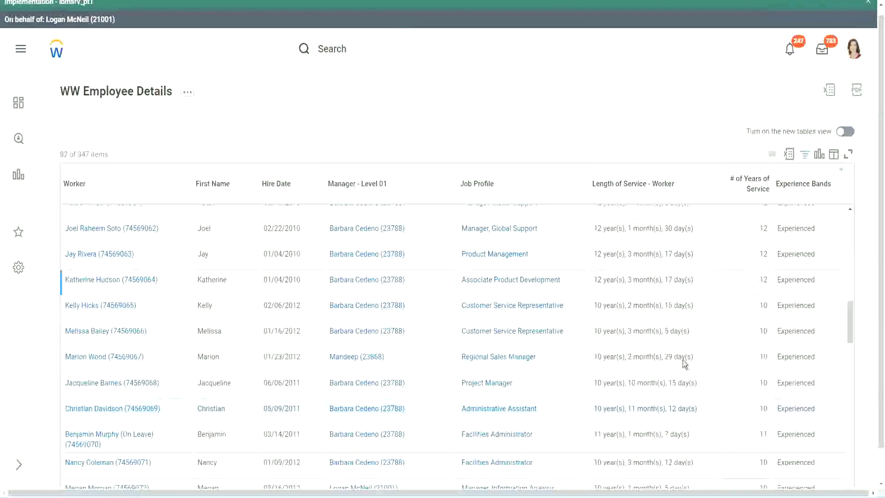
double_click(603, 406)
click(668, 406)
double_click(764, 228)
drag(595, 232, 705, 228)
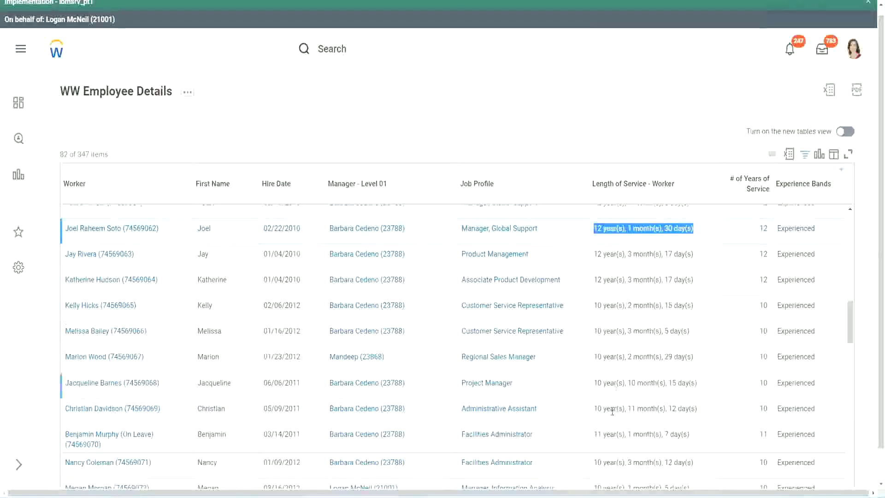
click(687, 408)
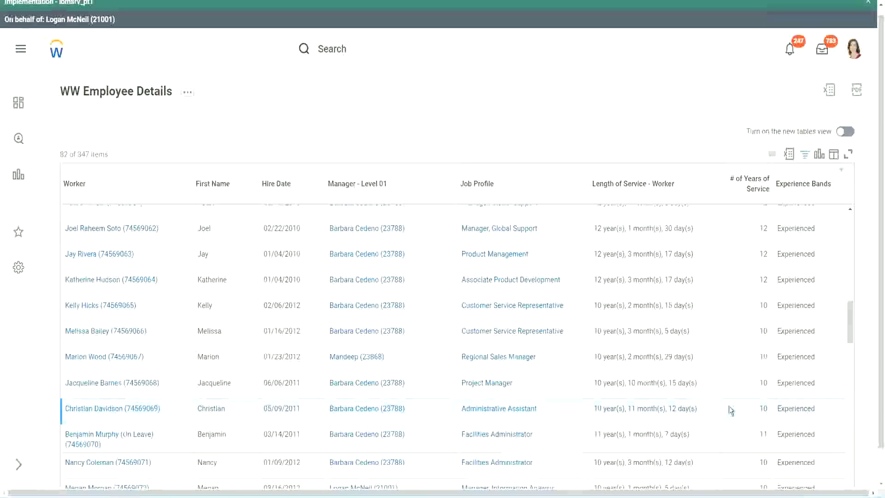
double_click(763, 408)
click(731, 412)
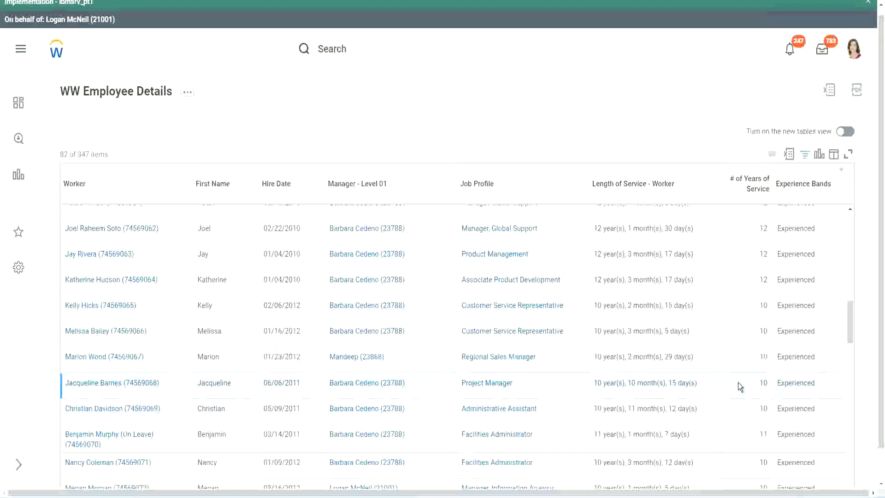
drag(630, 383, 640, 383)
click(661, 383)
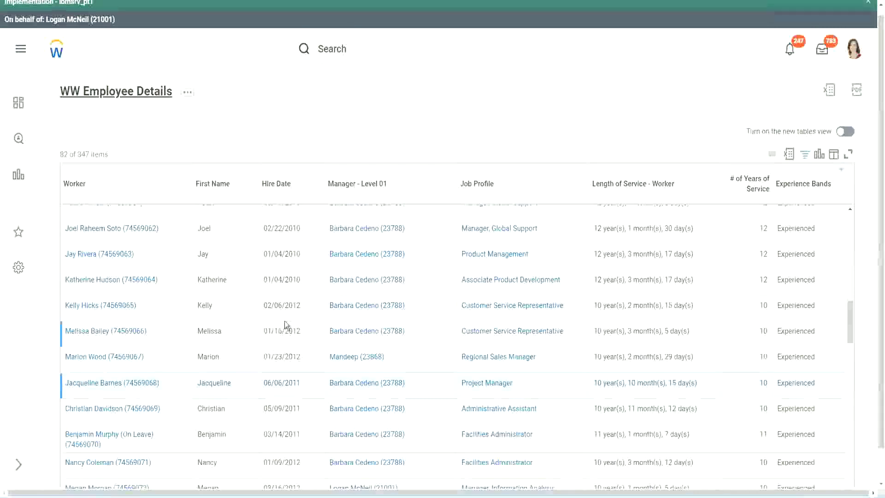
Open the report column field CF-WW-Eval Exp-Derive Experience Bands from Years of Service in a new tab and review its conditions and return values.
scroll(289, 323, down, 5)
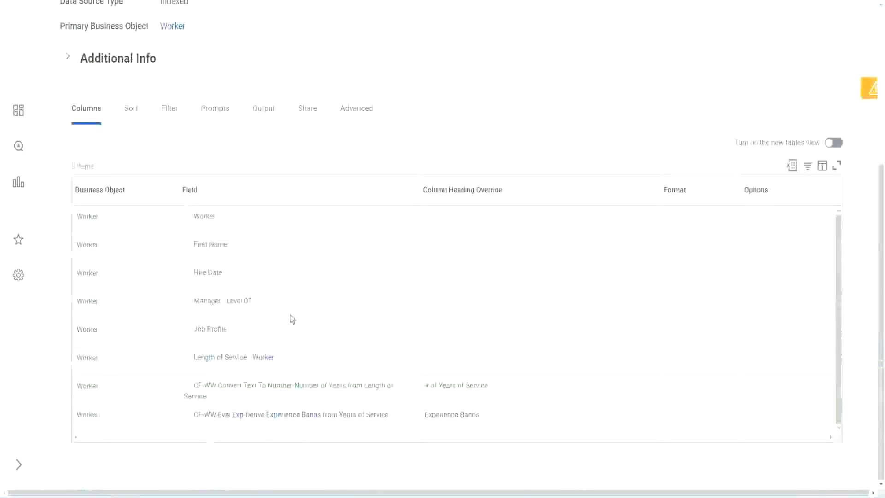
right_click(240, 419)
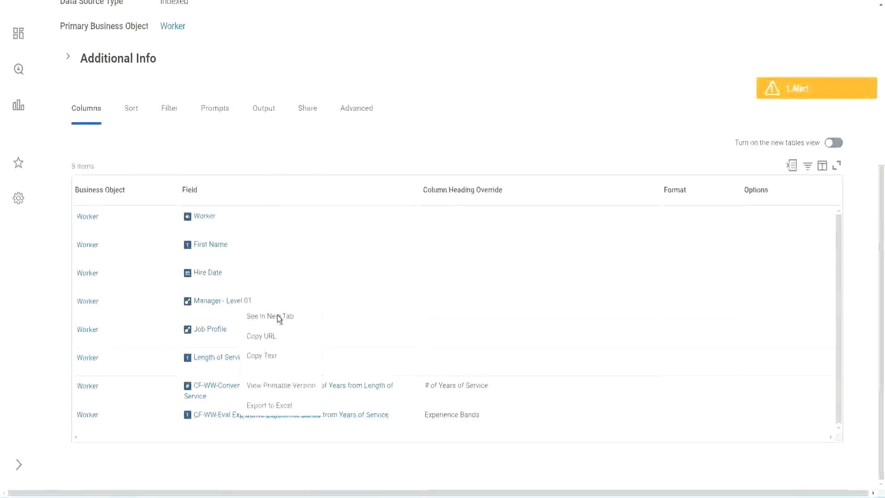
click(277, 315)
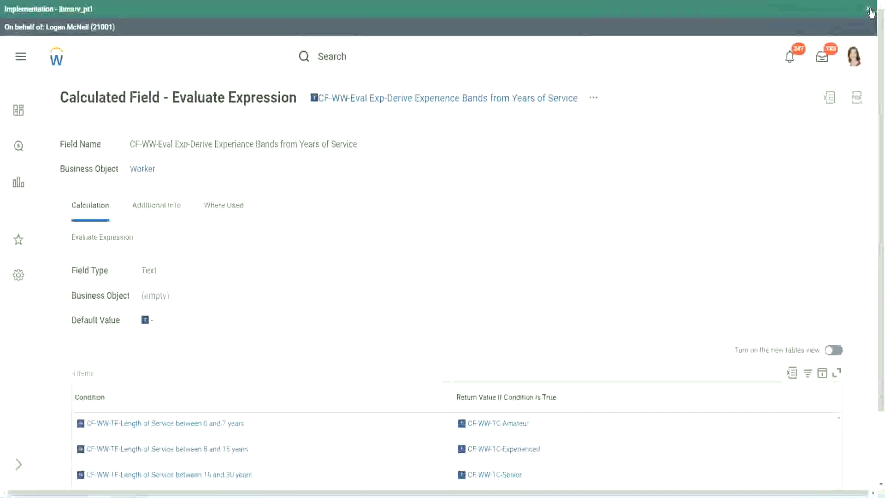
click(869, 9)
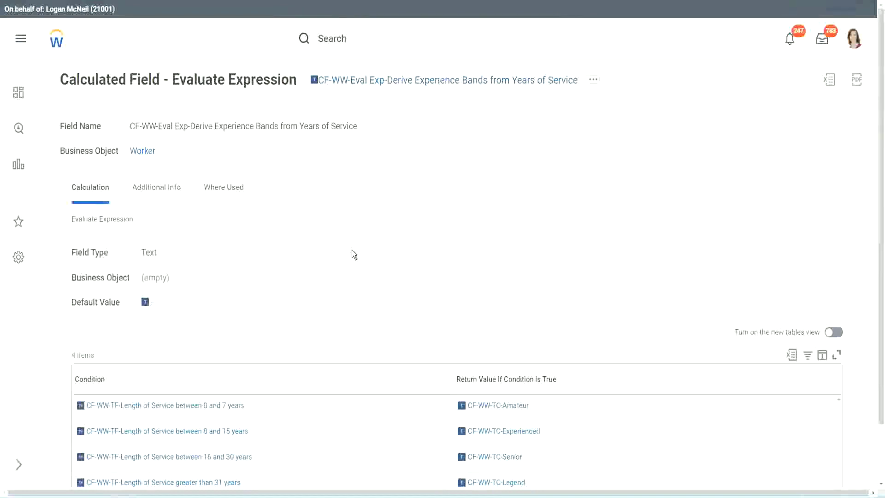
scroll(370, 245, down, 1)
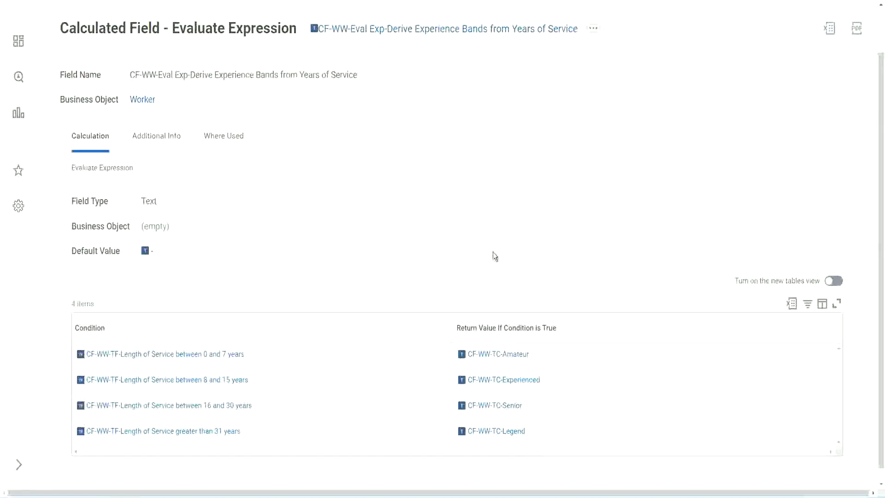
Copy the name of the CF-WW-Eval Exp-Derive Experience Bands from Years of Service calculated field.
click(400, 323)
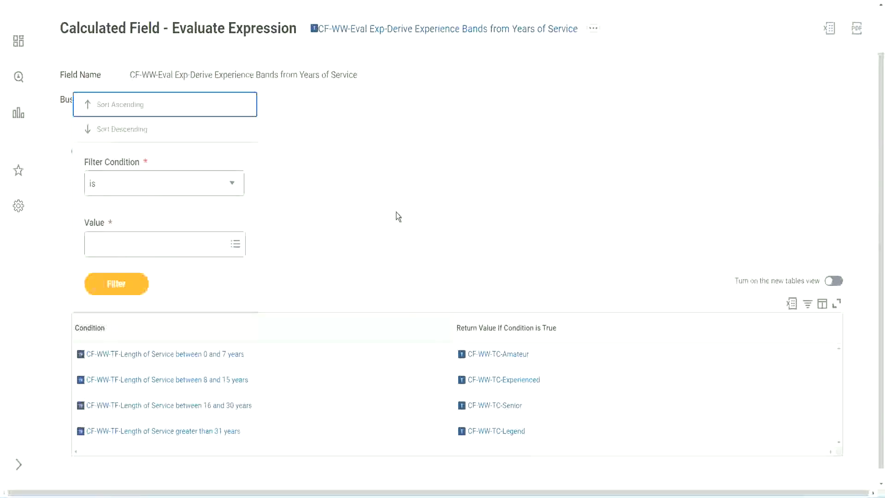
click(398, 216)
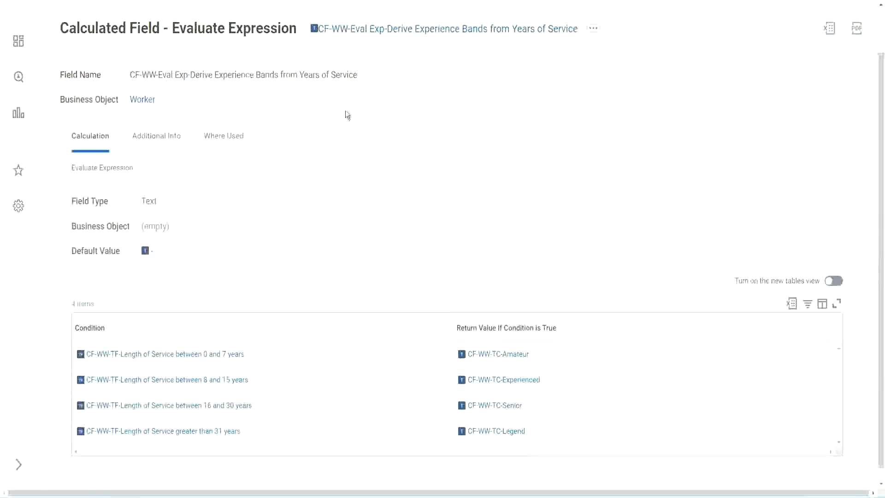
right_click(391, 32)
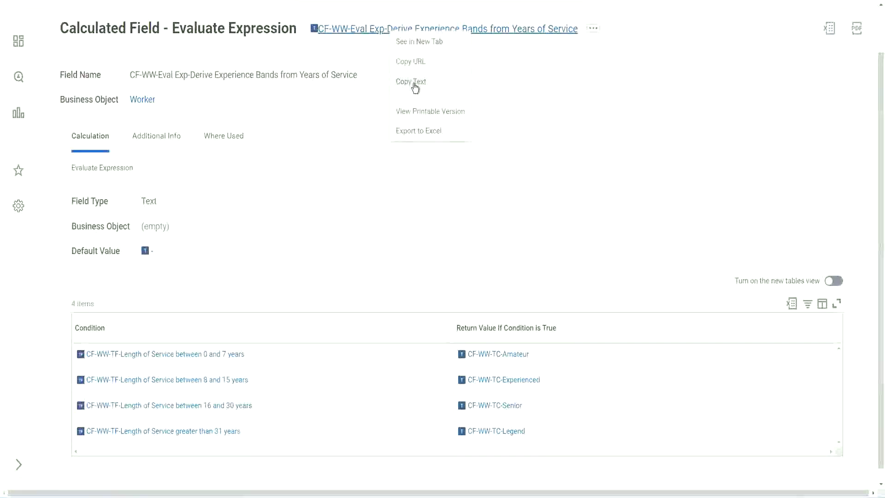
click(416, 86)
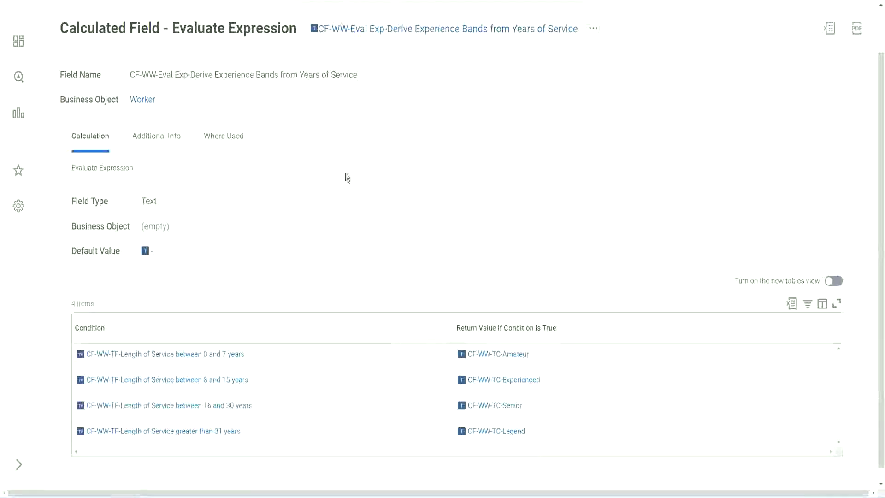
Return to the WW Employee Details report definition and start the Create Calculated Field task by searching for "create cal field".
scroll(345, 184, up, 1)
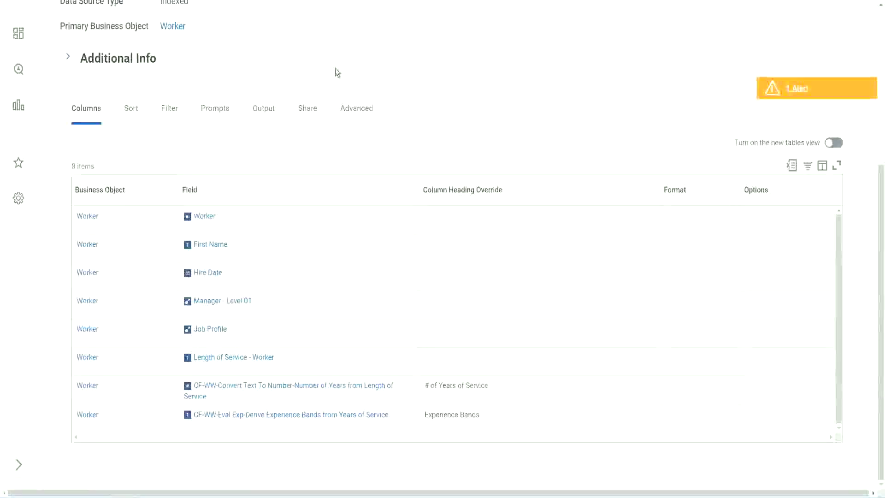
scroll(360, 58, up, 5)
click(359, 56)
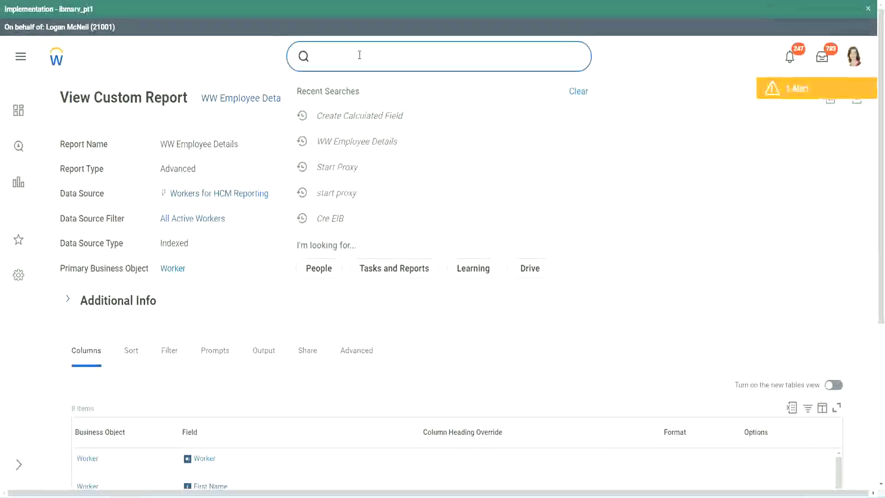
text(create cal field)
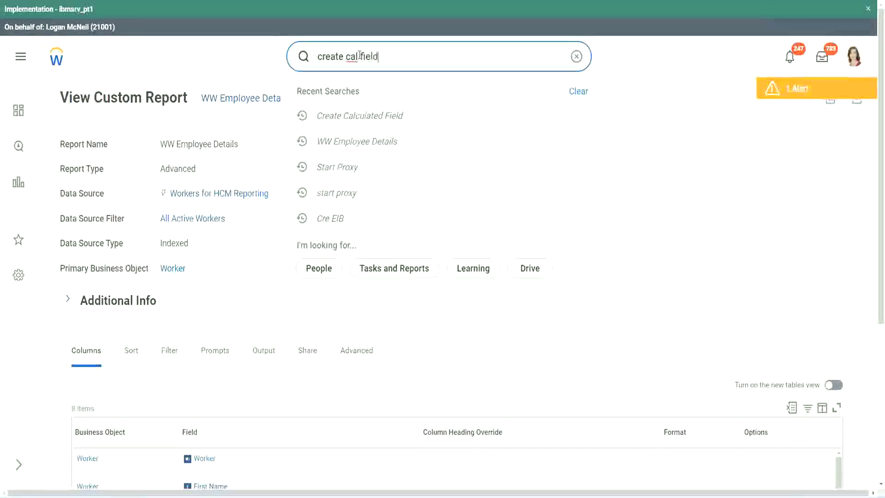
click(370, 95)
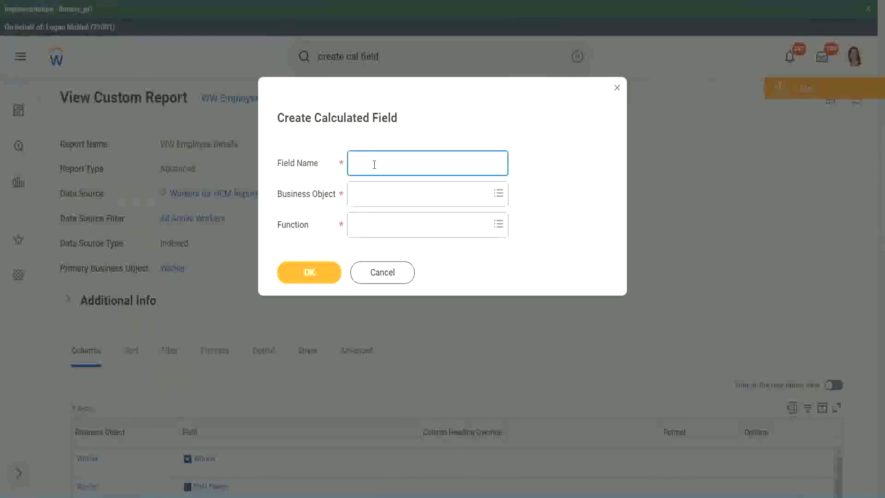
Paste the copied name as the new calculated field's name and insert "Bands" after "Eval Exp".
key(ctrl+v)
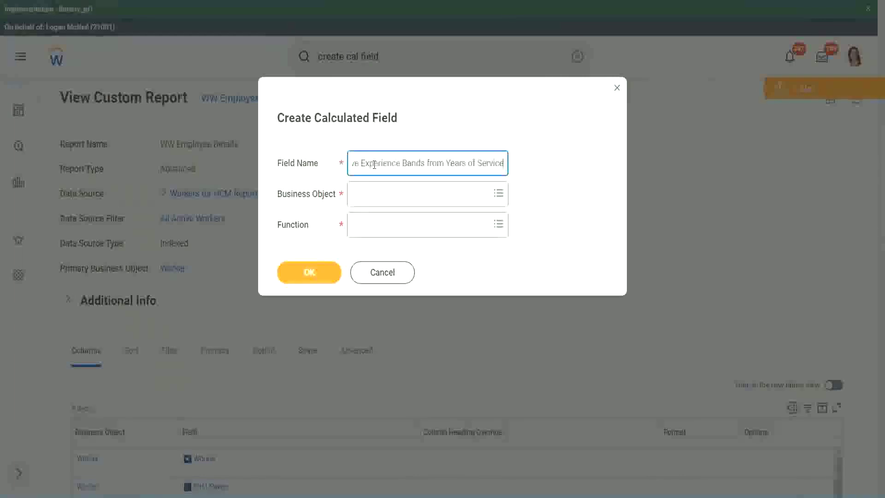
mouse_move(394, 162)
mouse_down()
mouse_move(327, 152)
mouse_move(391, 159)
mouse_up()
click(398, 163)
double_click(403, 164)
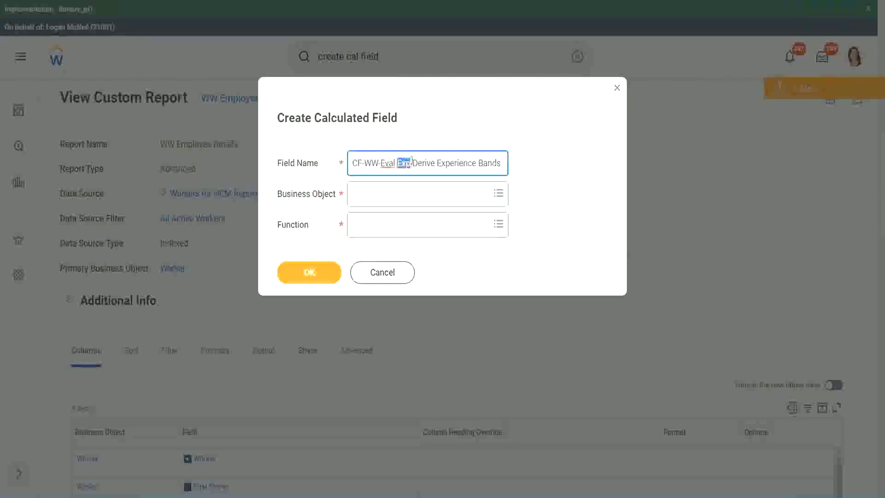
click(410, 164)
text(bands)
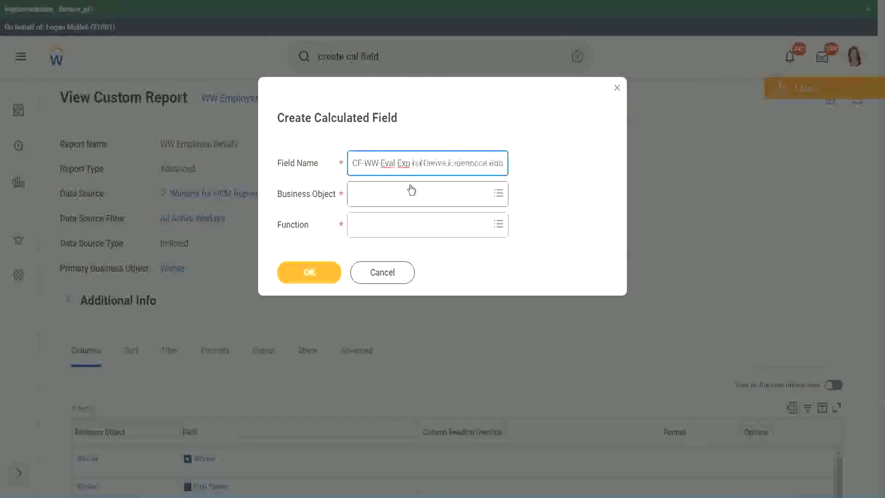
key(Left)
key(Left)
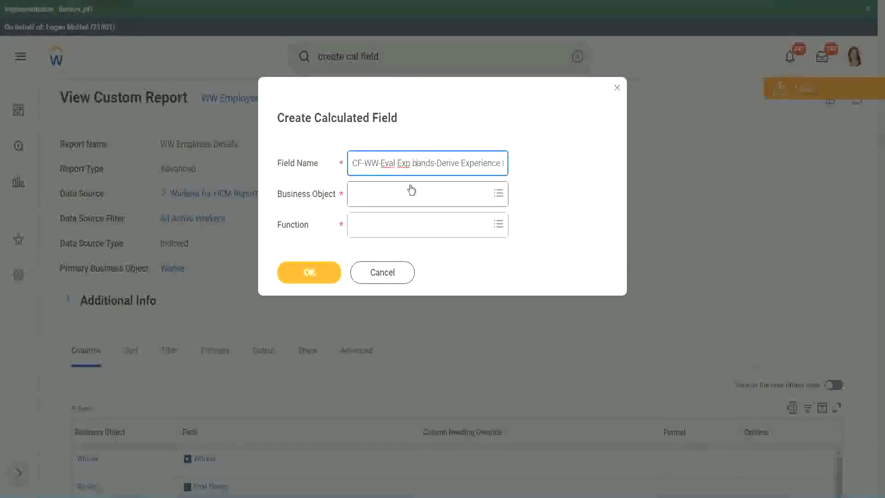
key(shift+Left)
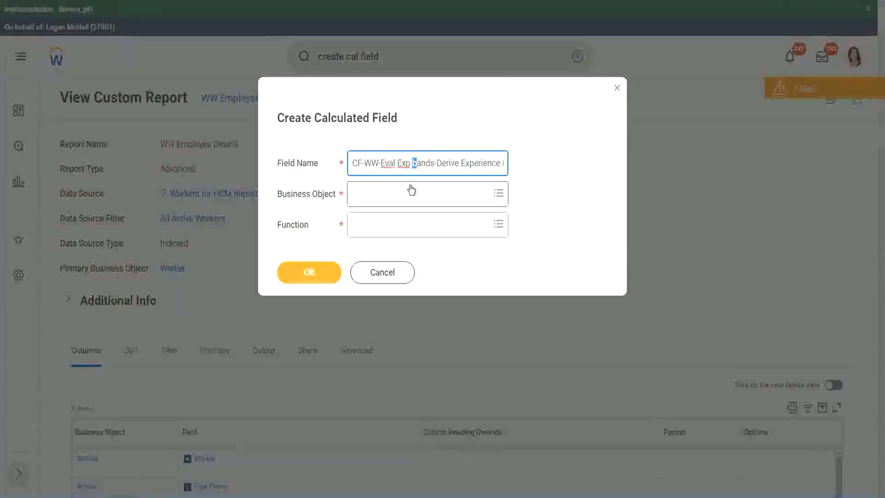
text(B)
key(Right)
key(Right)
key(Right)
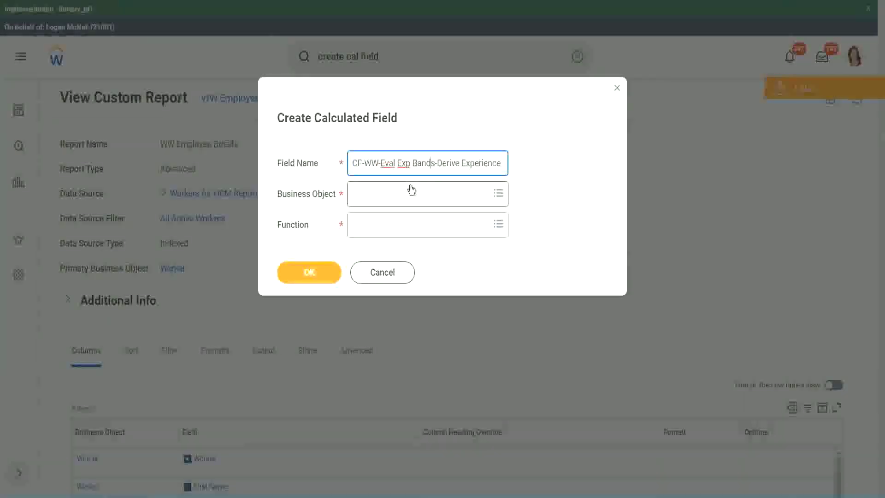
Replace "Derive" with "Determine" so the field name reads CF-WW-Eval Exp Bands-Determine Experience Bands from Years of Service.
key(End)
text(Bands from Years of)
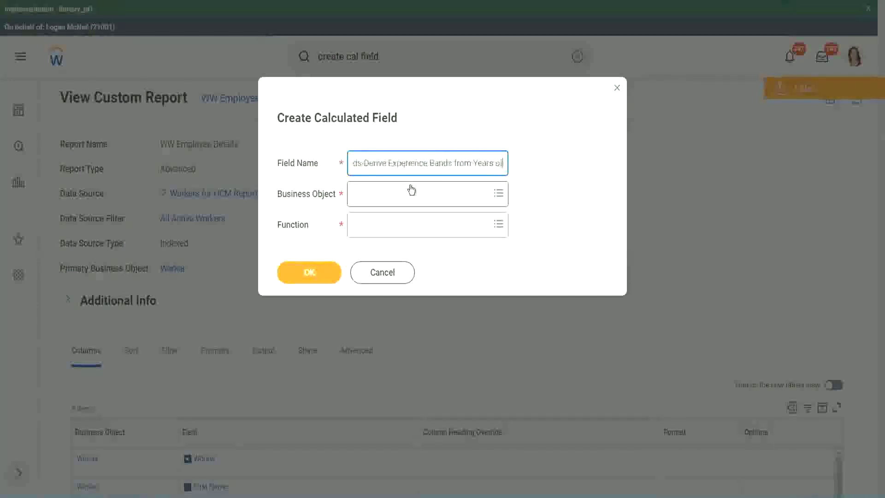
key(Left)
key(Left)
key(Left)
key(Left)
key(Left)
key(Left)
key(Left)
key(Left)
key(Left)
key(Left)
key(Left)
key(Left)
key(Left)
key(Left)
key(Left)
key(Left)
key(Left)
key(Left)
key(Left)
key(Left)
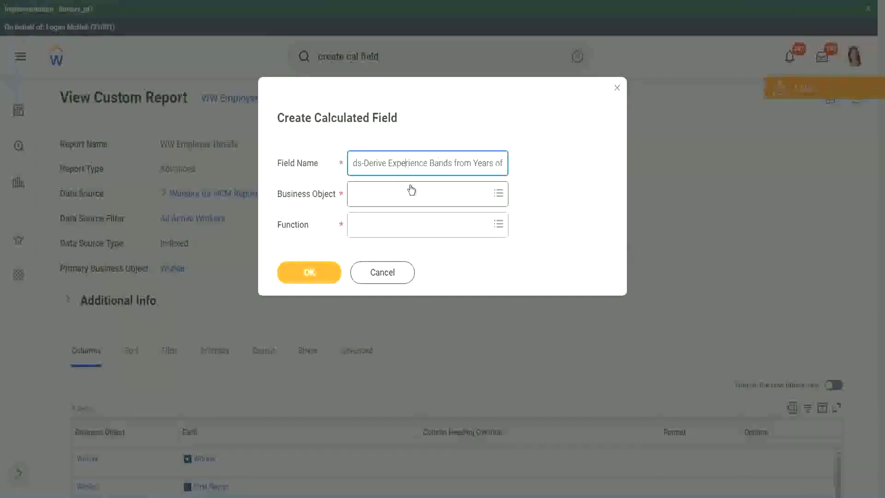
key(Left)
key(Left)
key(Left)
key(Left)
key(shift+Left)
key(shift+Left)
key(shift+Left)
key(shift+Left)
key(shift+Left)
key(shift+Left)
text(Determine)
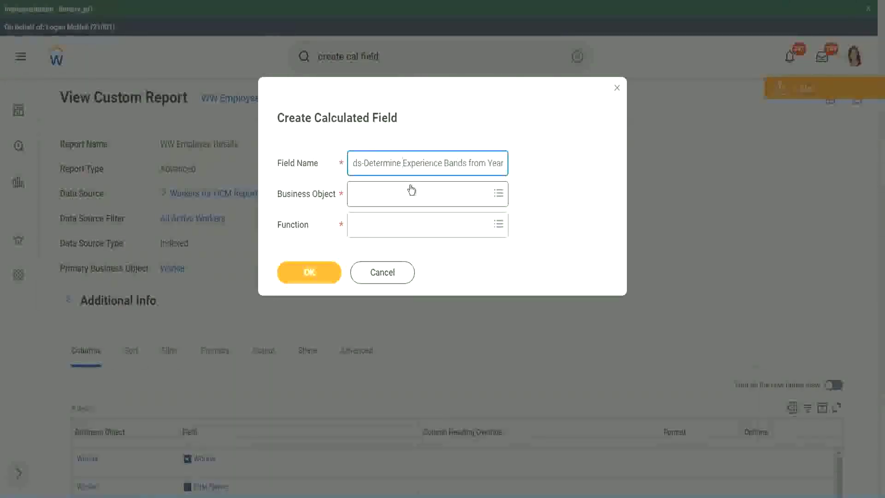
key(End)
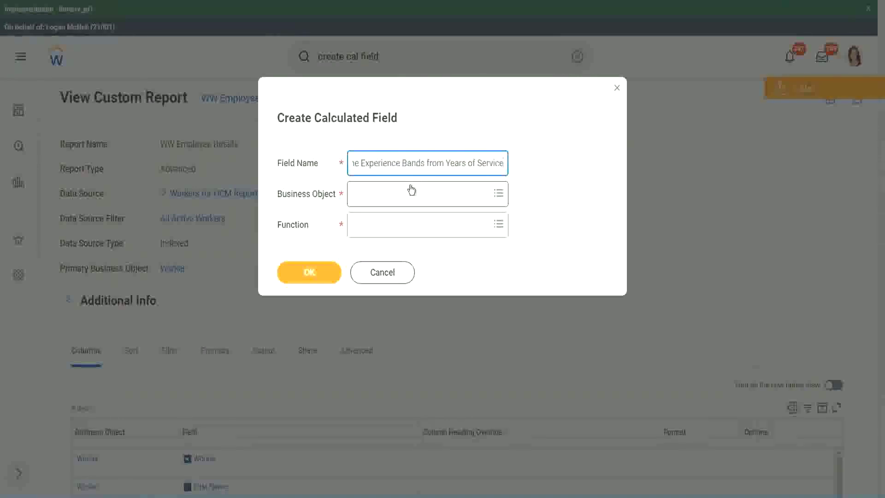
Search for "worker" and set the calculated field's business object to Worker.
click(394, 198)
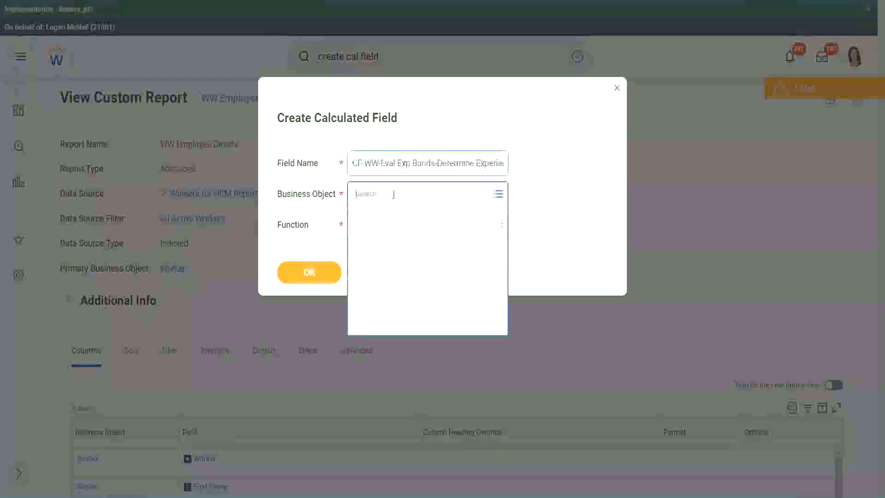
text(worker)
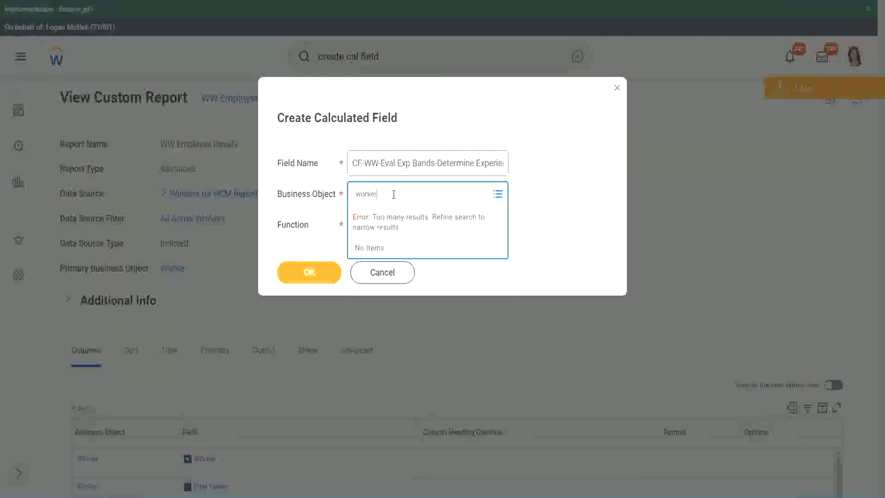
key(Return)
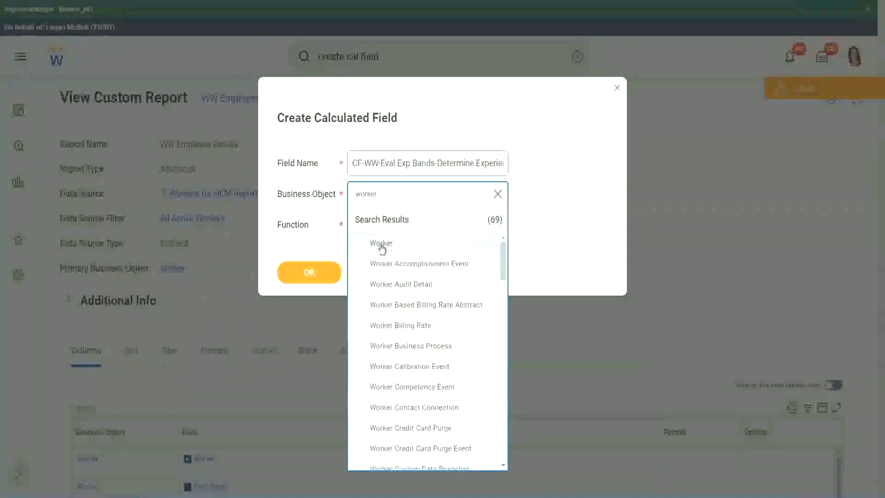
click(381, 244)
Search the calculated field functions for "eval exp" and set the function to Evaluate Expression Band.
click(375, 223)
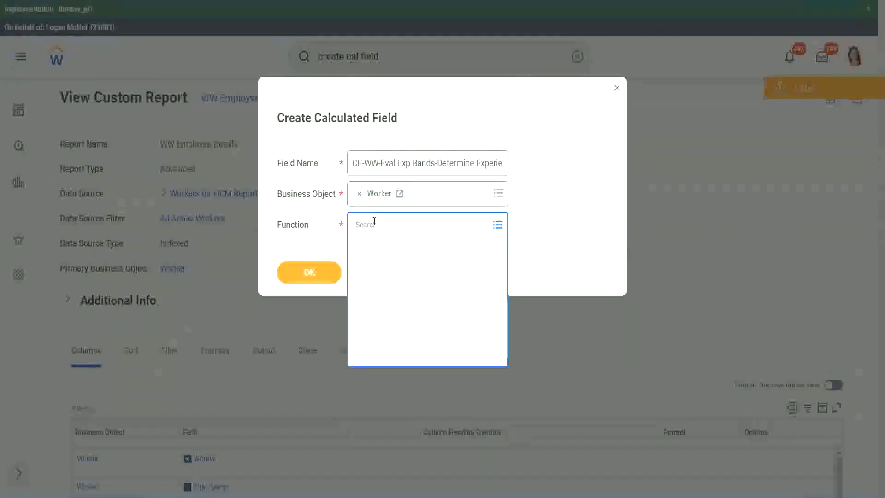
text(eval exp)
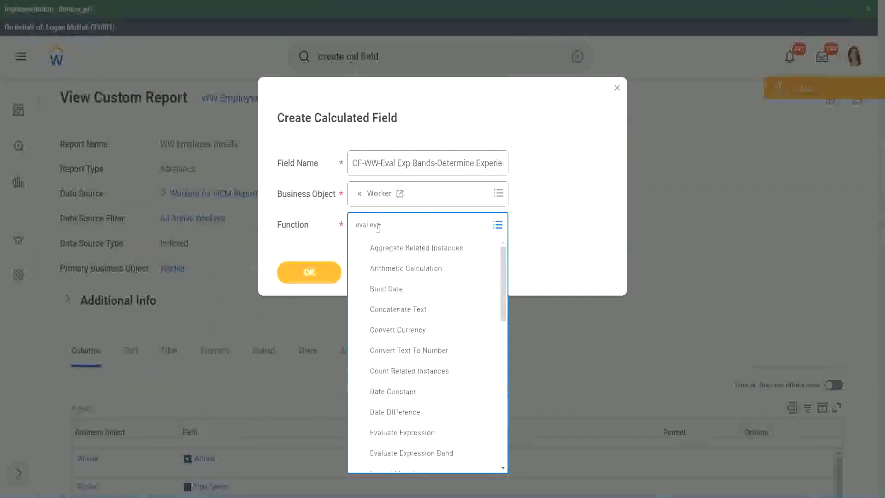
key(Return)
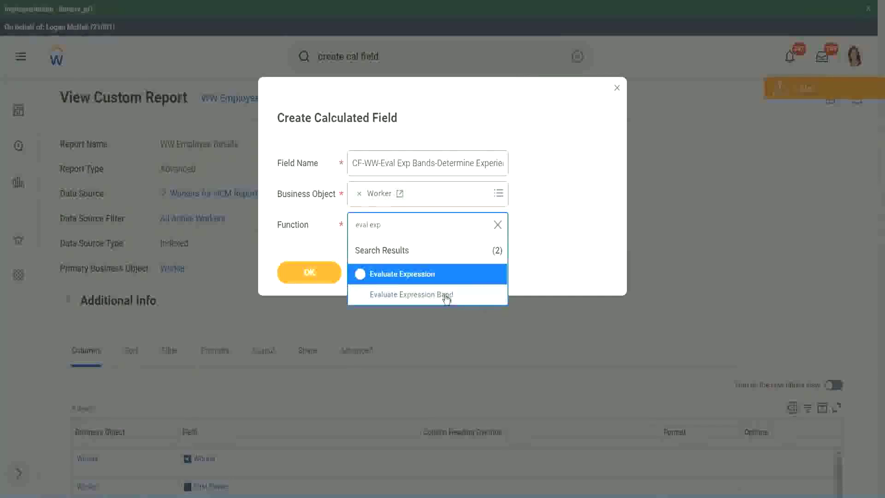
click(446, 297)
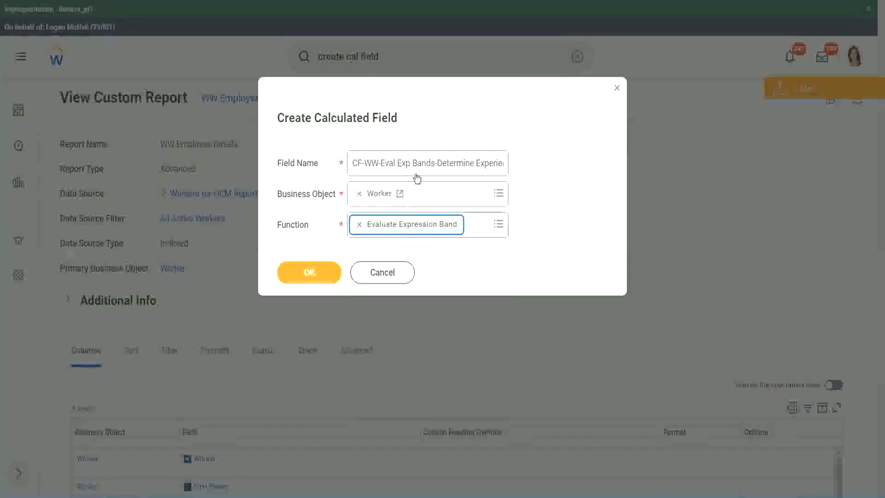
Change "Bands" to "Band" after "Eval Exp" in the field name and continue to the calculation definition.
click(435, 164)
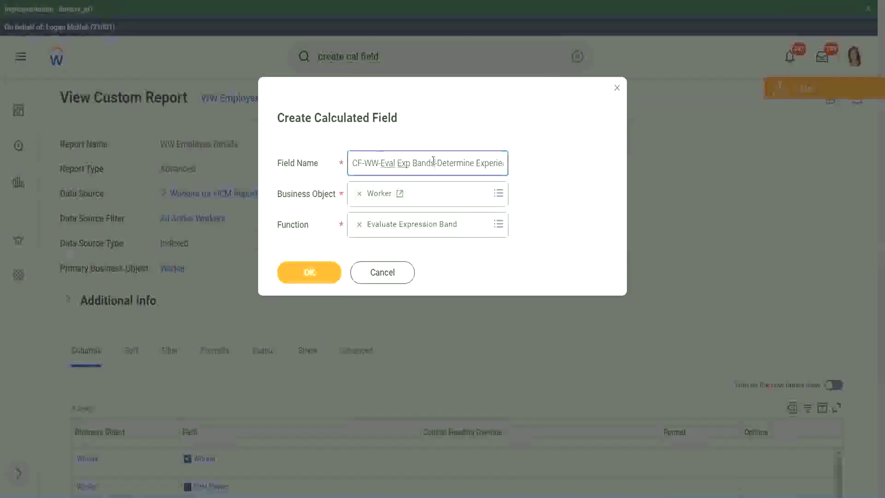
key(BackSpace)
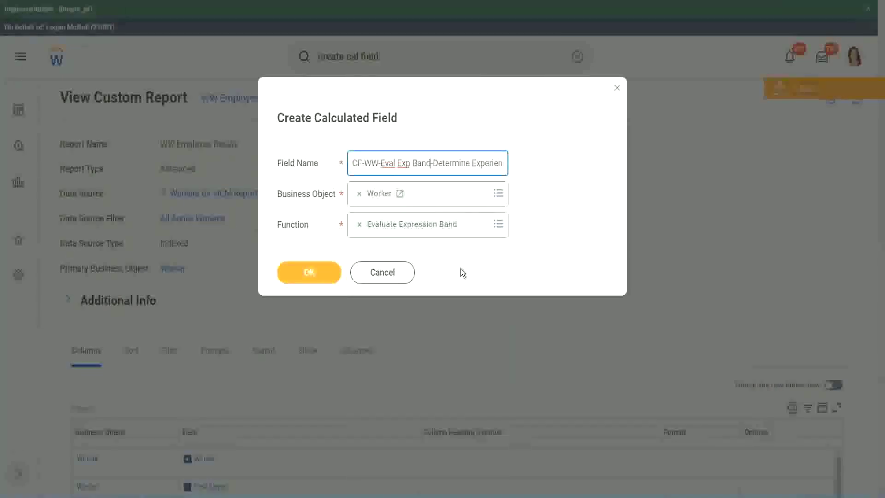
click(312, 273)
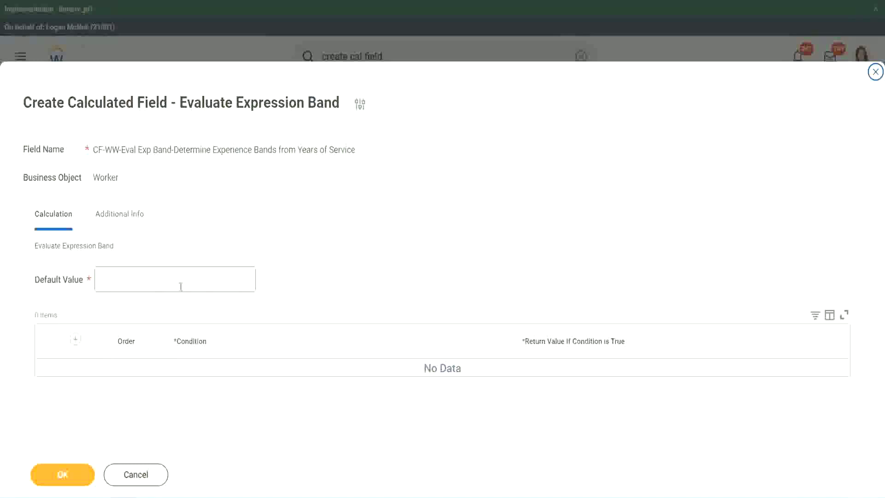
Set the calculated field's default value to "-" and add a first condition row.
click(128, 285)
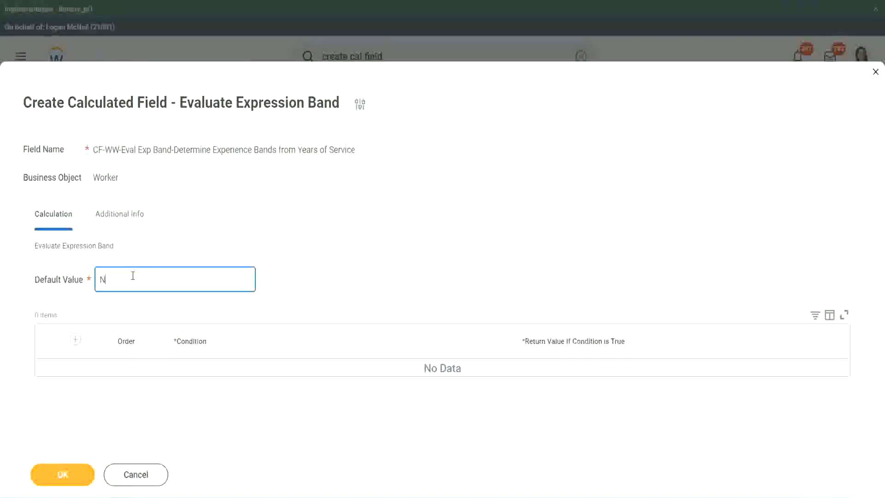
key(BackSpace)
click(75, 339)
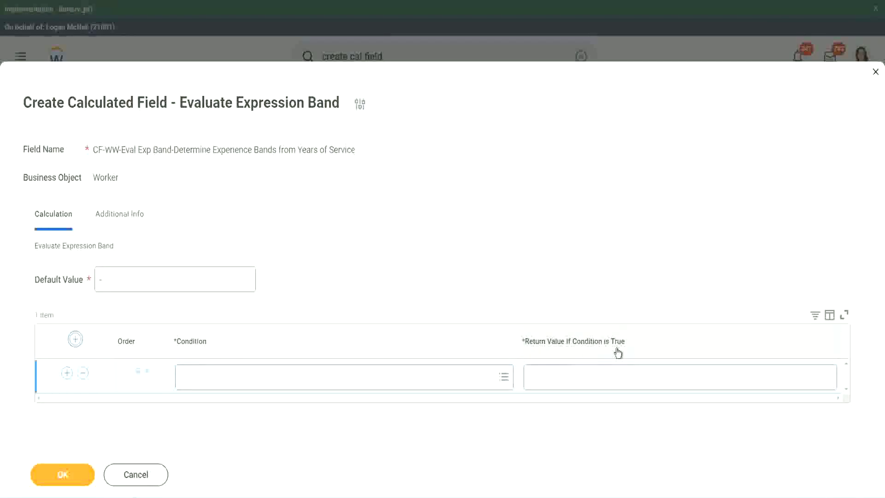
click(577, 376)
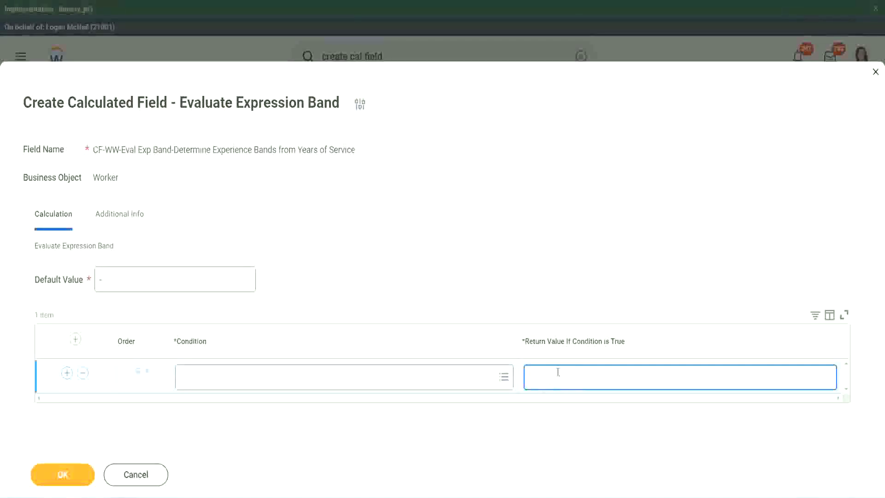
text(adkadjaidjaijdi)
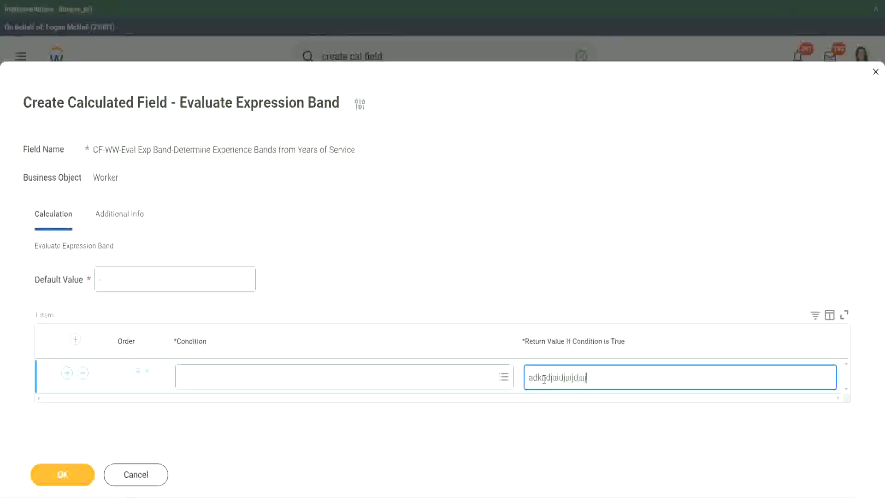
key(BackSpace)
key(BackSpace)
key(BackSpace)
key(BackSpace)
key(BackSpace)
key(BackSpace)
key(BackSpace)
key(BackSpace)
key(BackSpace)
key(BackSpace)
key(BackSpace)
key(BackSpace)
key(BackSpace)
key(BackSpace)
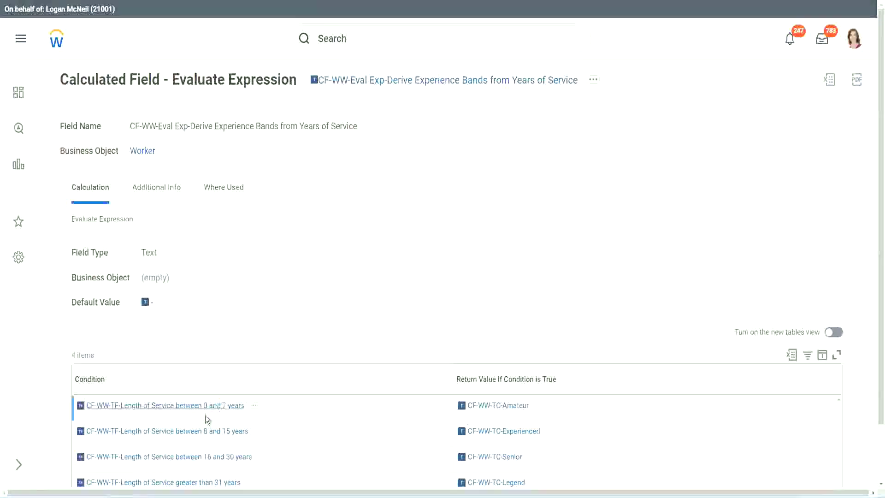
Copy CF-WW-TF-Length of Service between 0 and 7 years from the existing field into the first condition, with return value Amateur.
right_click(204, 413)
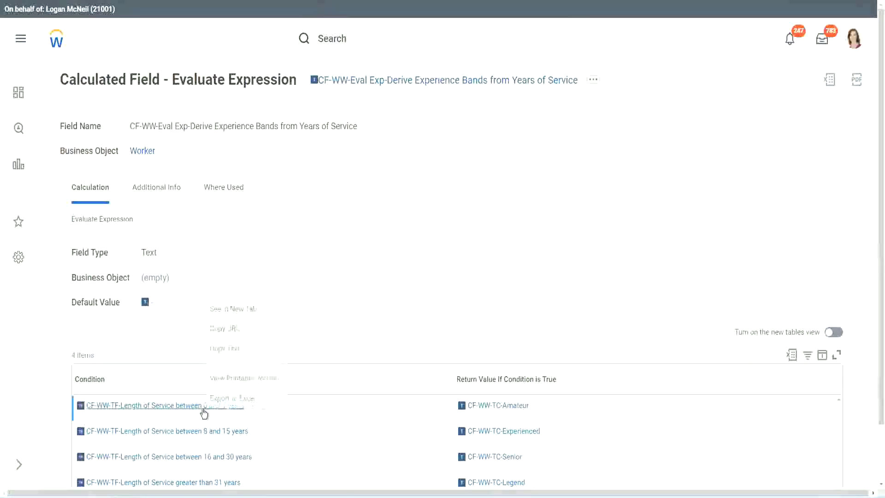
click(242, 349)
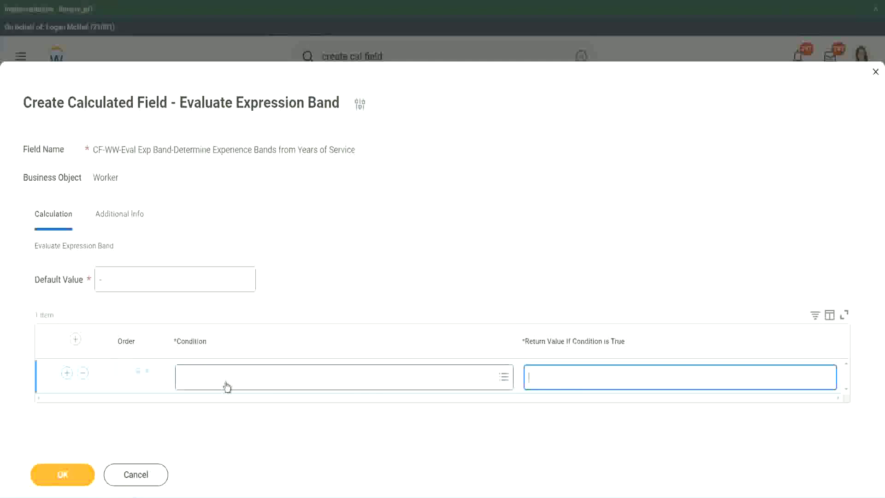
click(225, 383)
text(CF-WW-TF-Length of Service between 0 and 7 years)
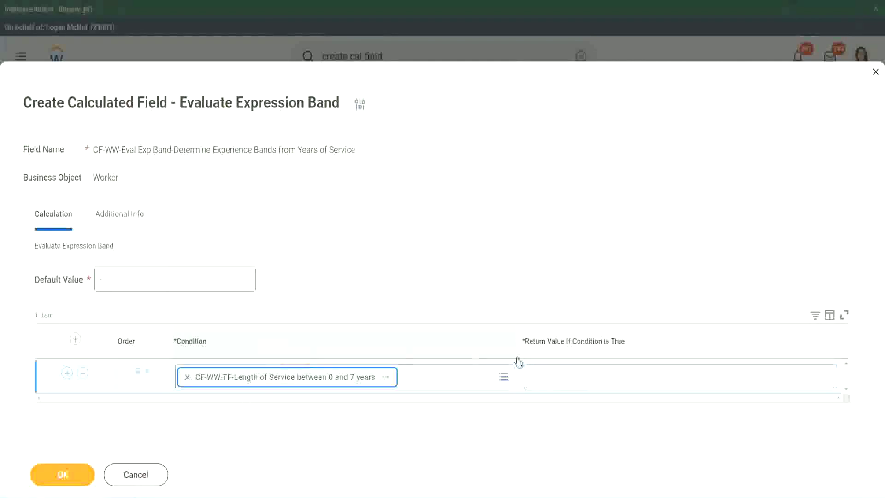
click(560, 369)
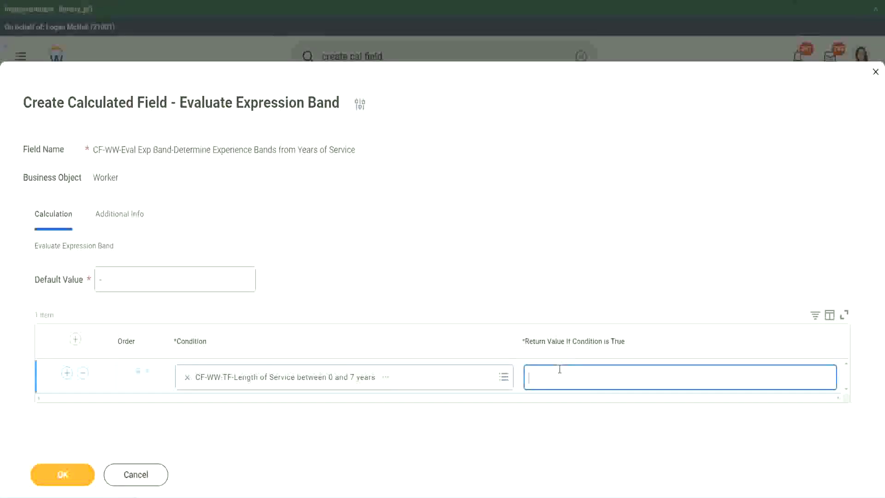
text(Amateur)
Add three more condition rows and place the copied condition CF-WW-TF-Length of Service between 16 and 30 years in the third row.
click(67, 372)
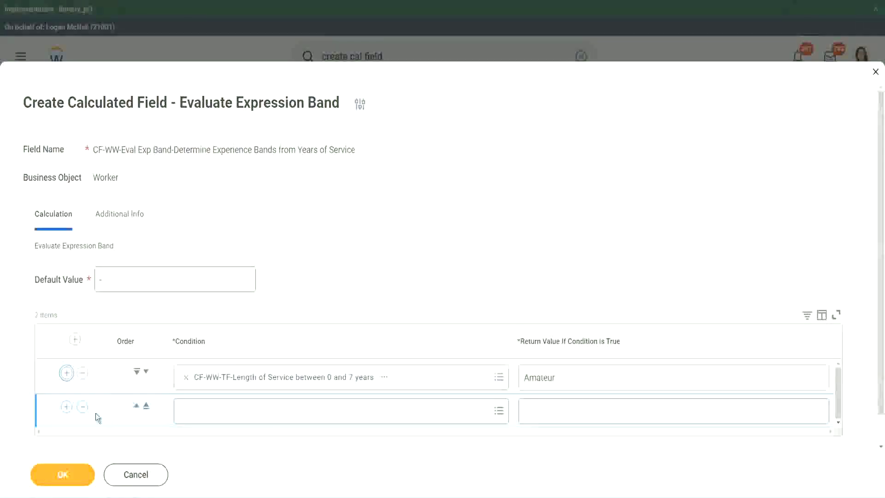
click(67, 406)
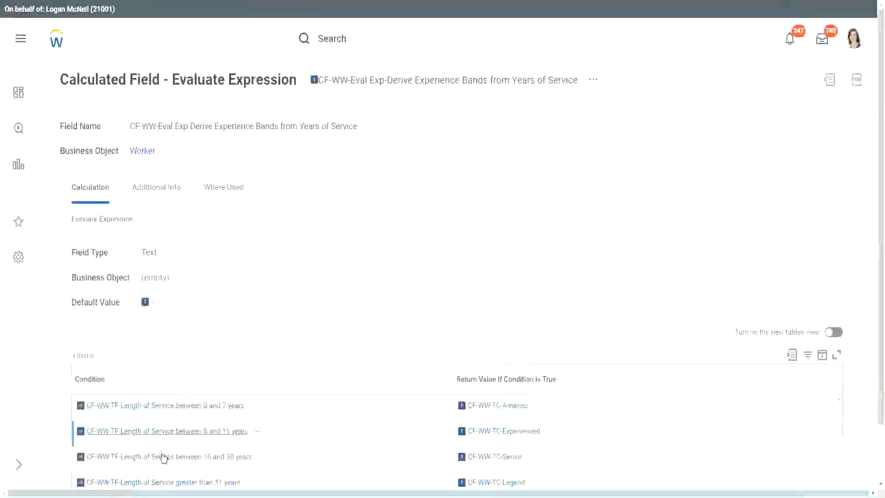
right_click(162, 457)
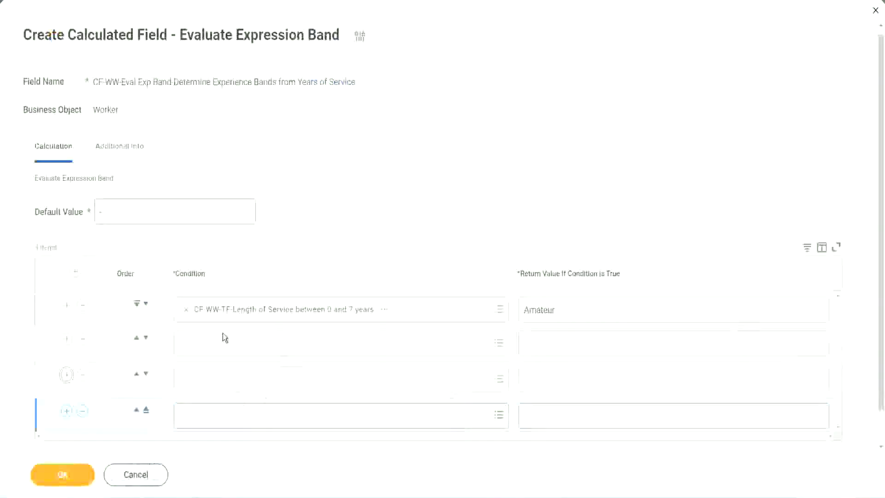
click(226, 341)
text(CF-WW-TF-Length of Service between 16 and 30 years)
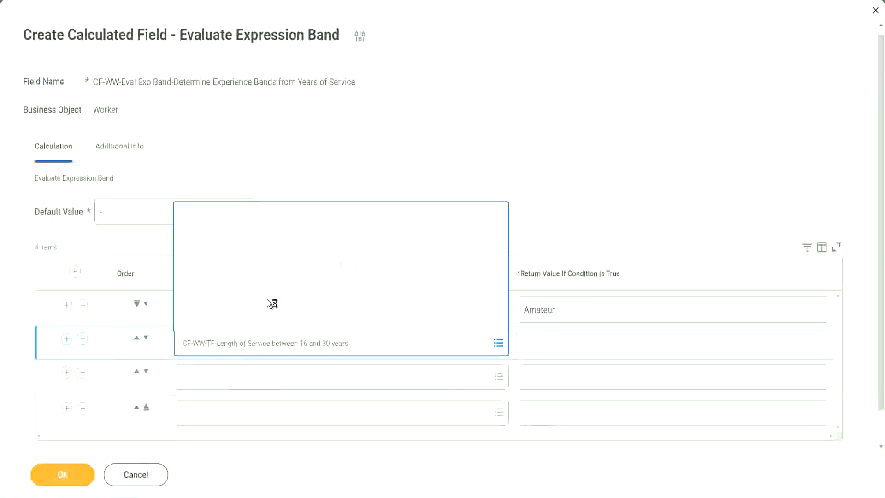
click(146, 337)
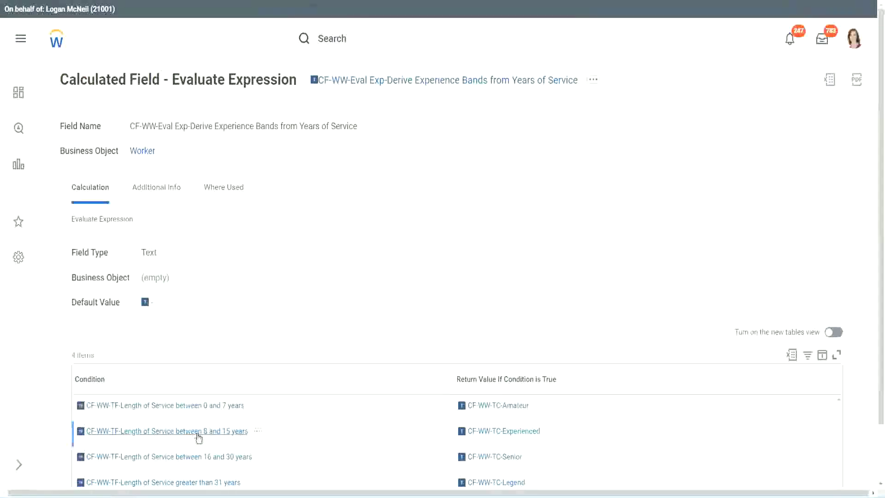
Copy CF-WW-TF-Length of Service between 8 and 15 years from the existing field into the second row's condition.
right_click(199, 436)
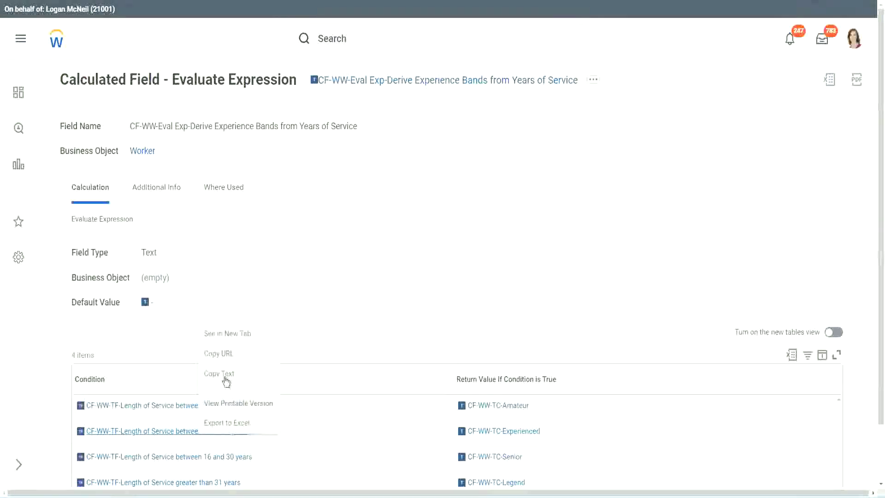
click(227, 335)
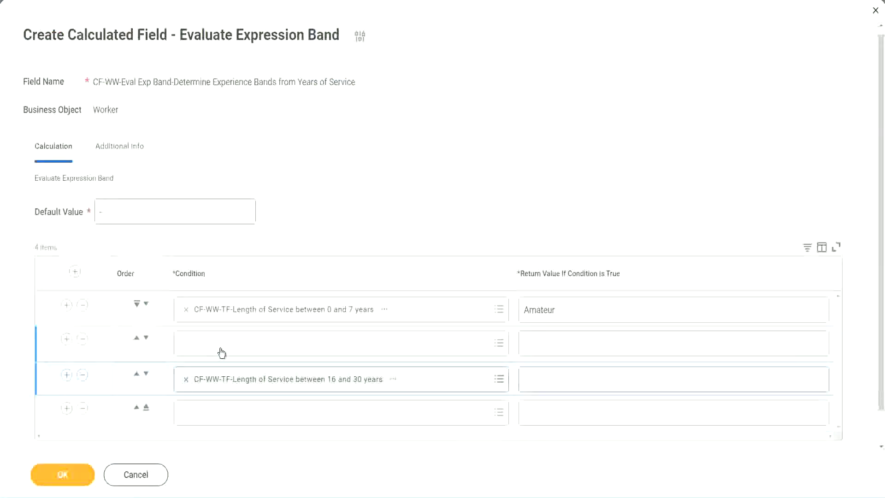
click(222, 353)
text(CF-WW-TF-Length of Service between 8 and 15 years)
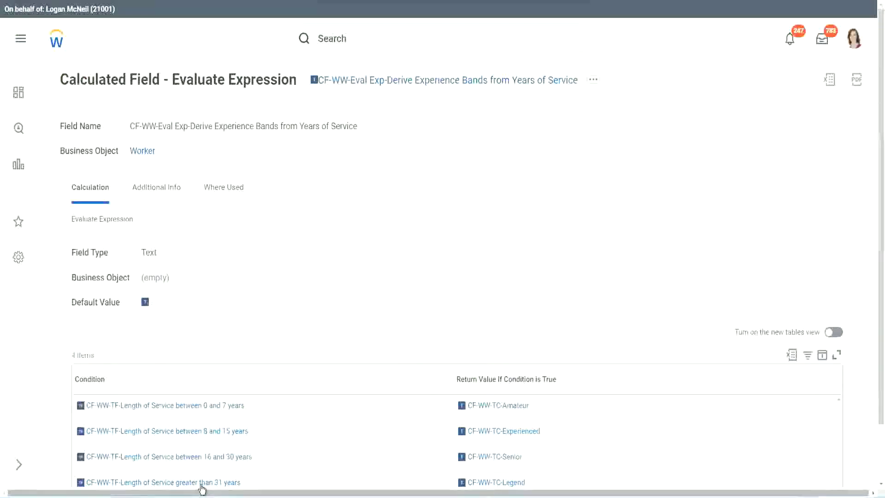
Copy CF-WW-TF-Length of Service greater than 31 years from the existing field into the fourth row's condition.
right_click(227, 481)
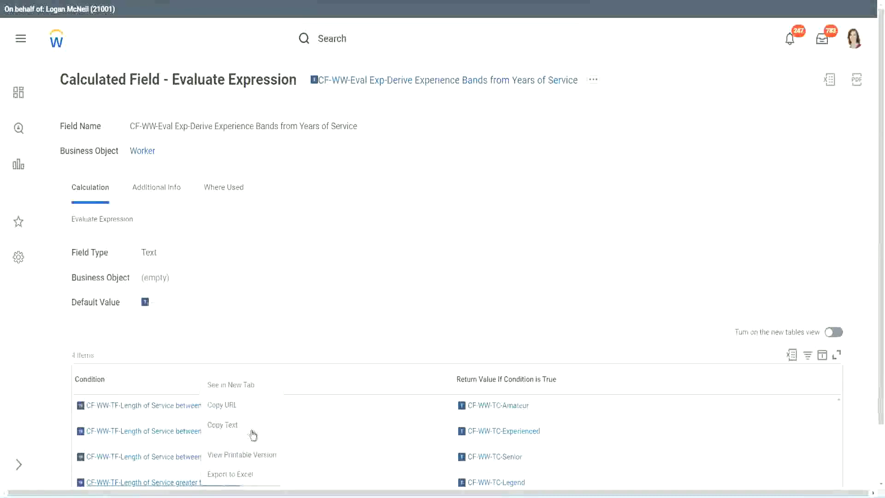
click(253, 431)
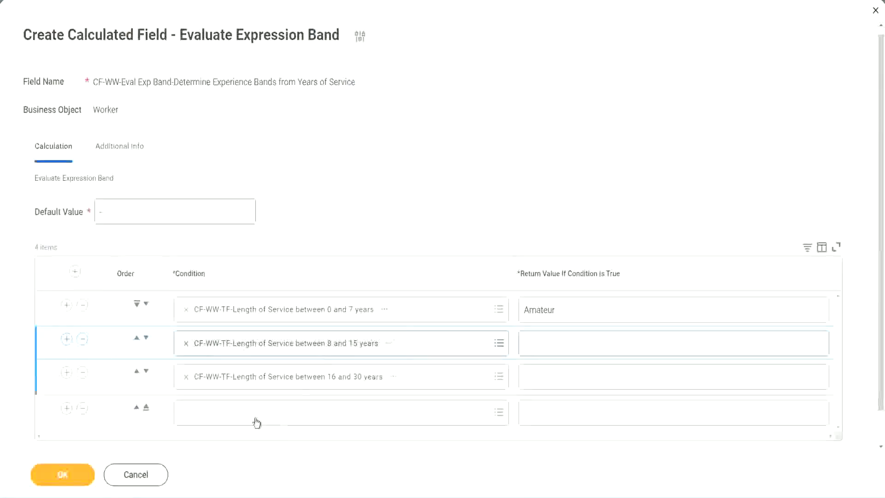
click(255, 406)
text(CF-WW-TF-Length of Service greater than 31 years)
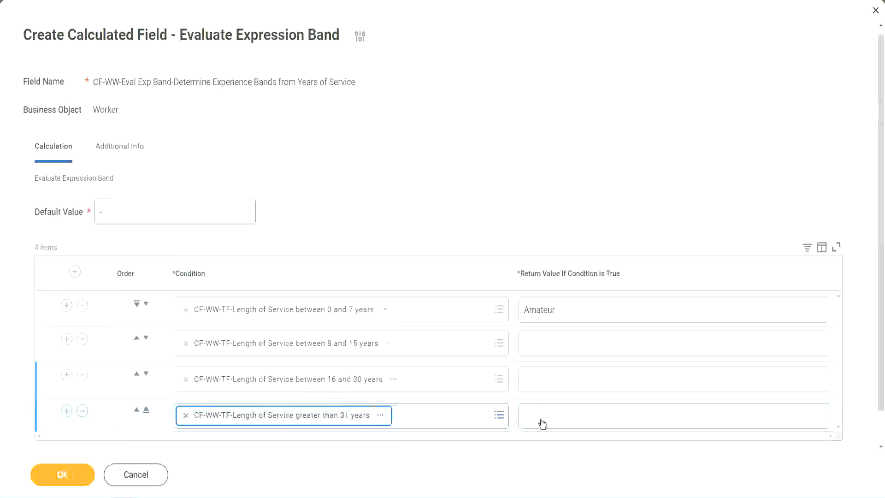
Enter the return values Legend for the fourth row, Senior for the third and Experienced for the second, and save the calculated field.
click(582, 415)
text(Le)
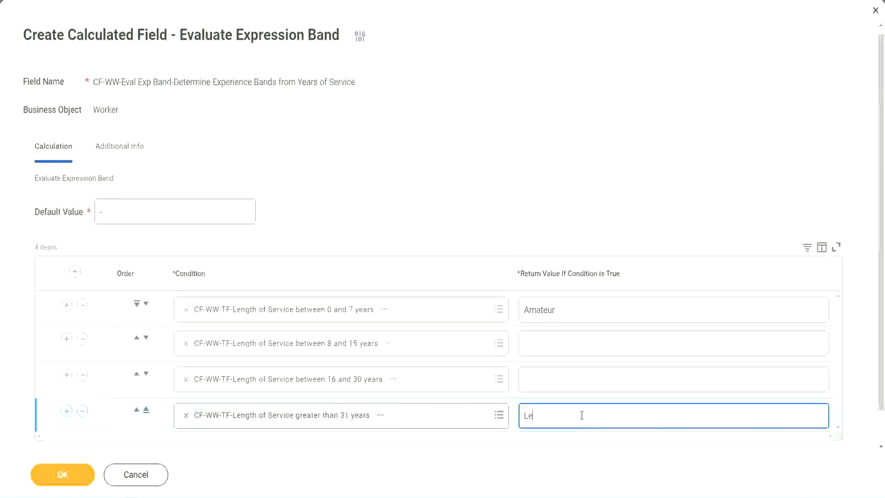
text(gend)
click(544, 378)
text(S)
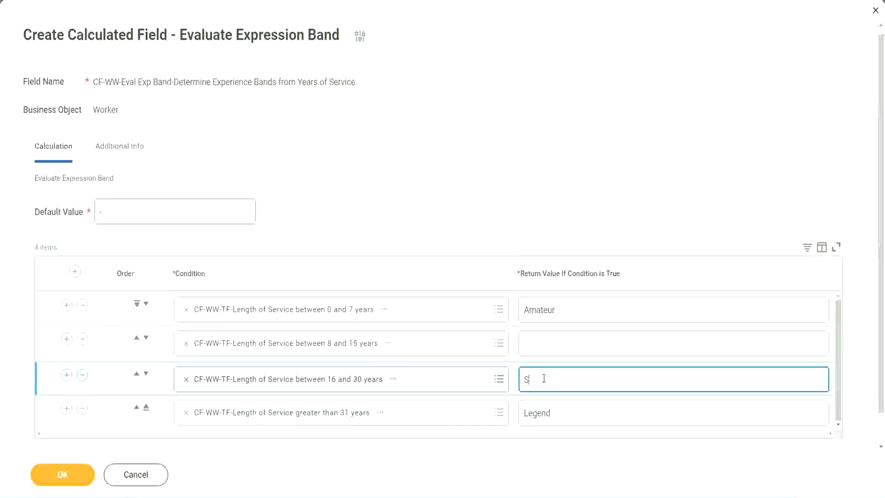
text(enior)
click(558, 344)
text(Ex)
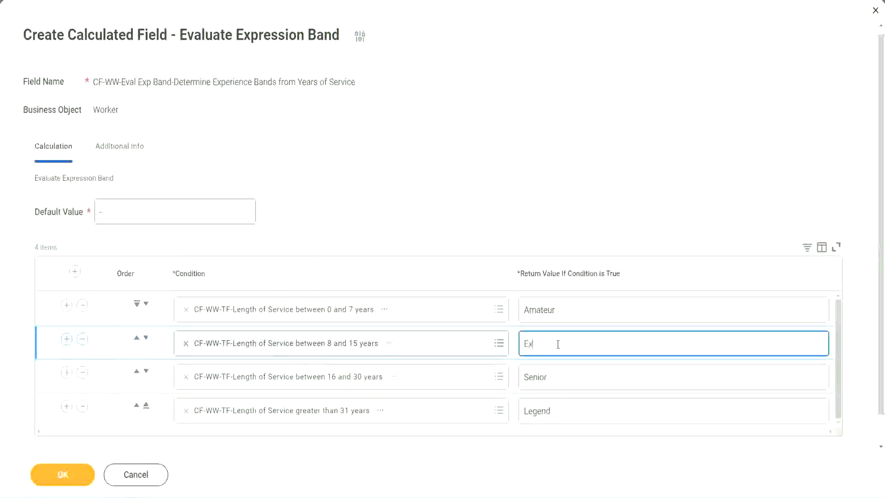
text(perienced)
click(63, 475)
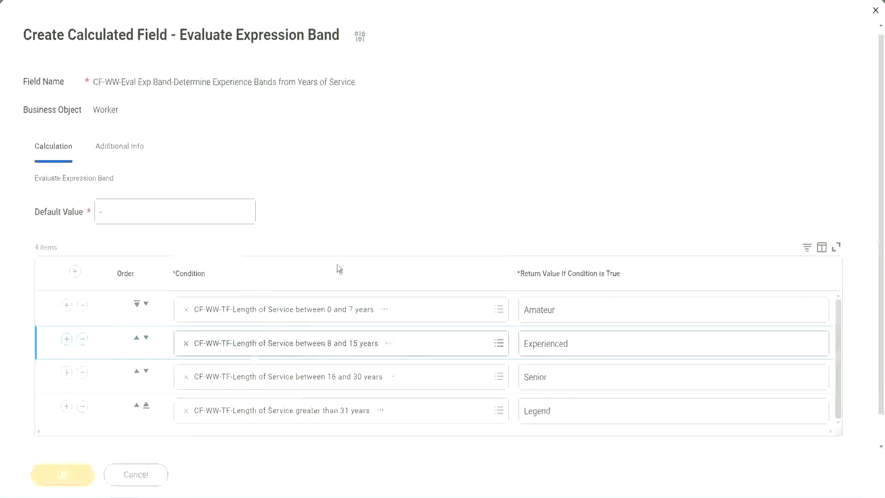
Review the saved calculated field's conditions and their text return values.
scroll(303, 281, down, 3)
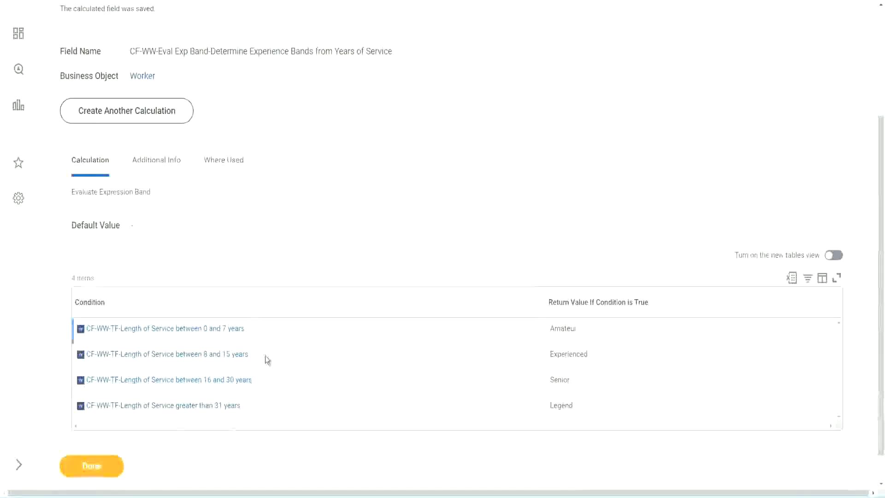
double_click(567, 327)
double_click(561, 354)
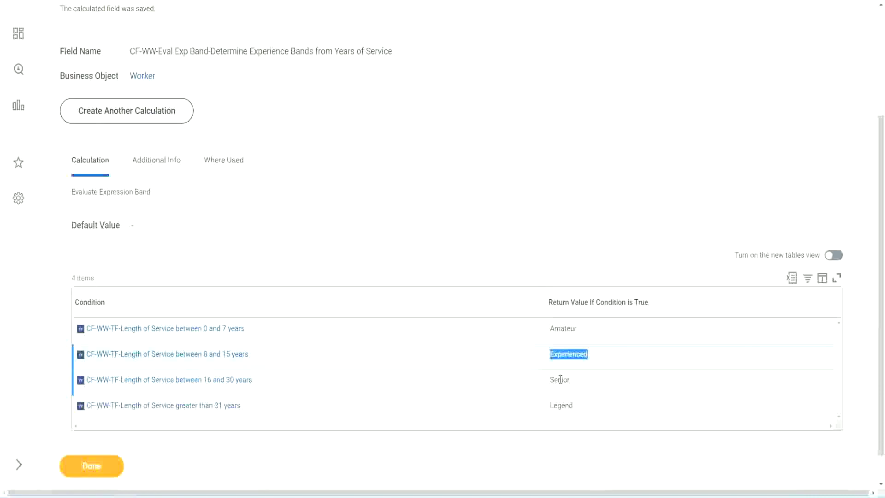
double_click(560, 380)
click(562, 405)
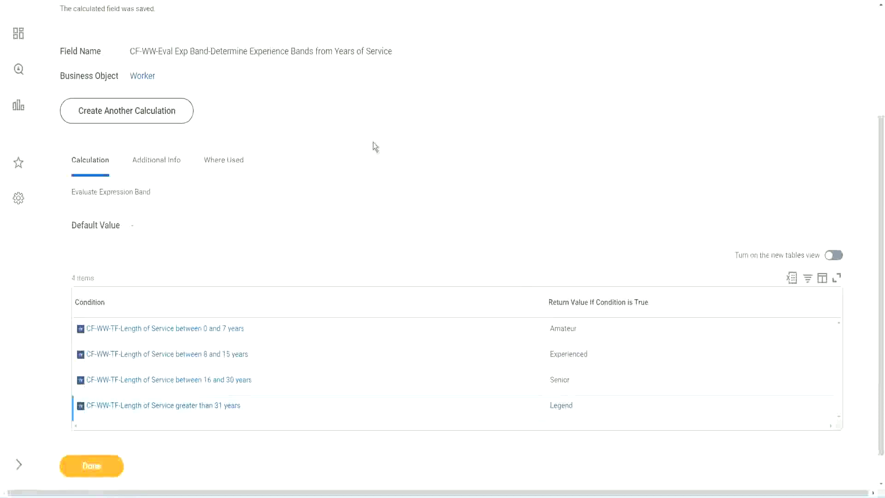
scroll(374, 143, up, 3)
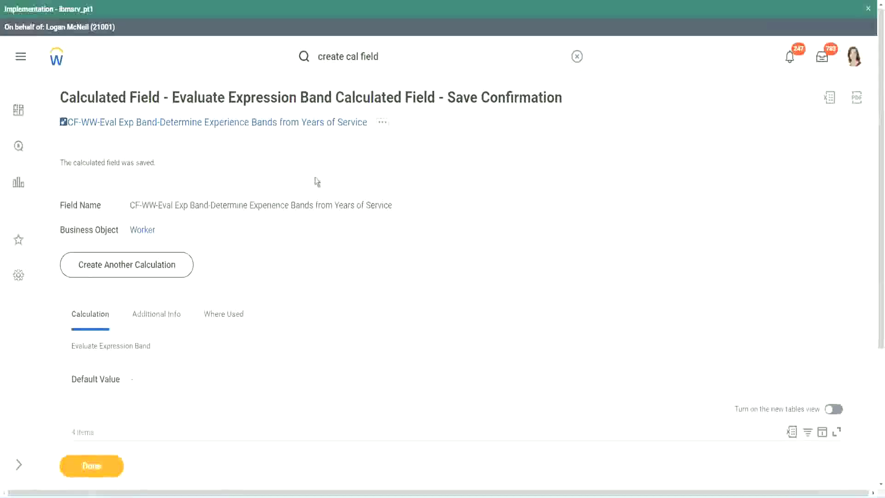
Copy the saved calculated field's name and check its conditions and return values against the experience band notes.
right_click(291, 123)
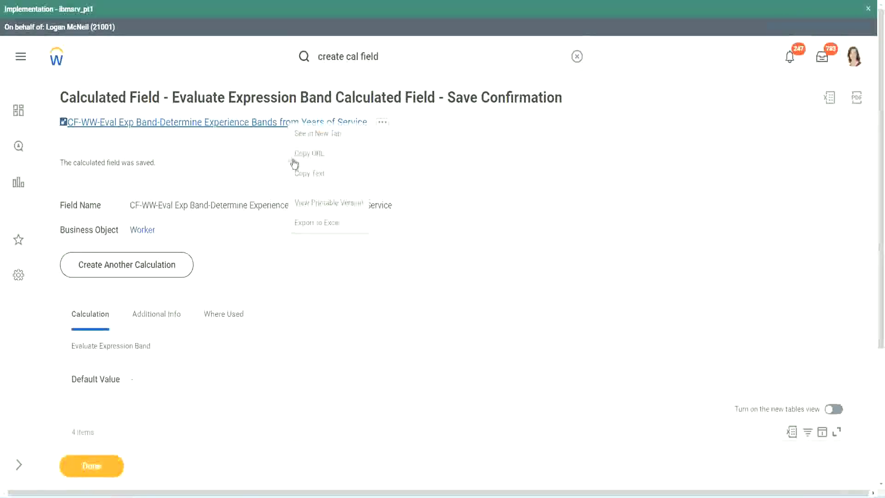
click(300, 175)
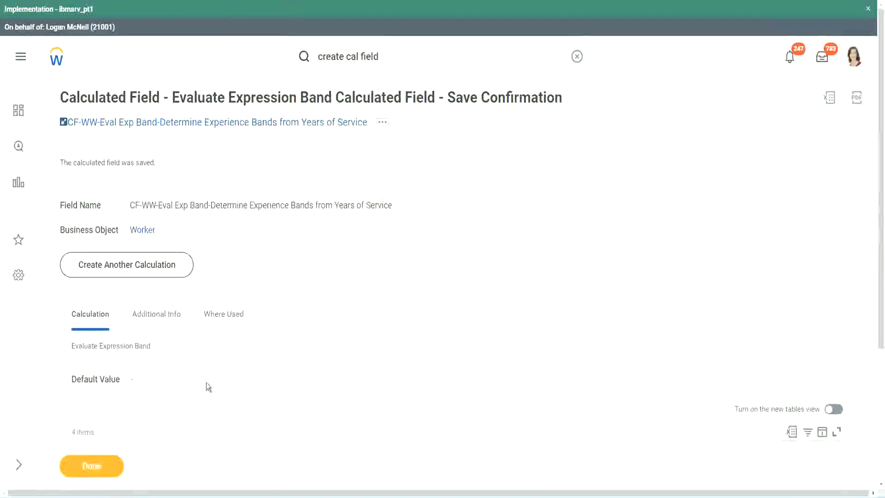
scroll(293, 357, down, 3)
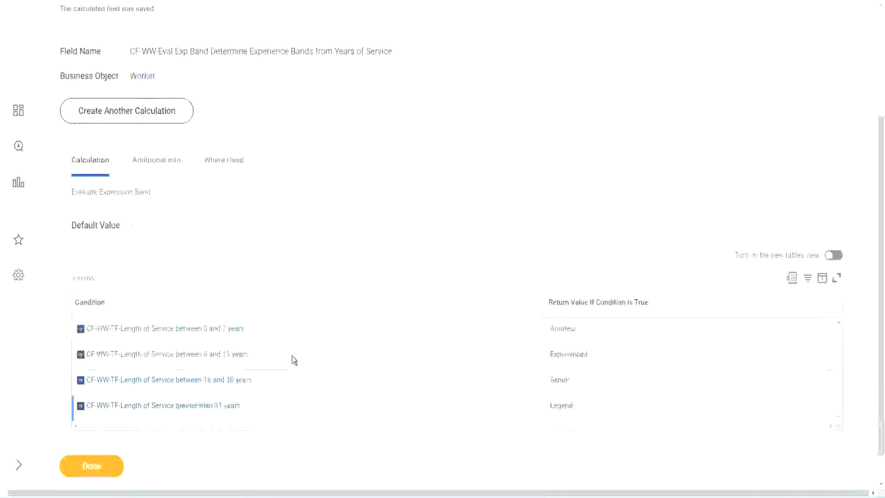
scroll(291, 356, down, 1)
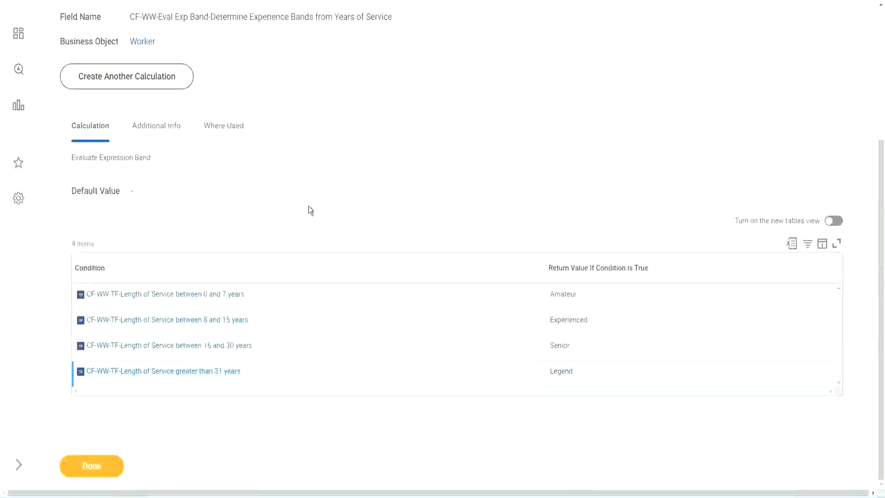
scroll(309, 207, up, 3)
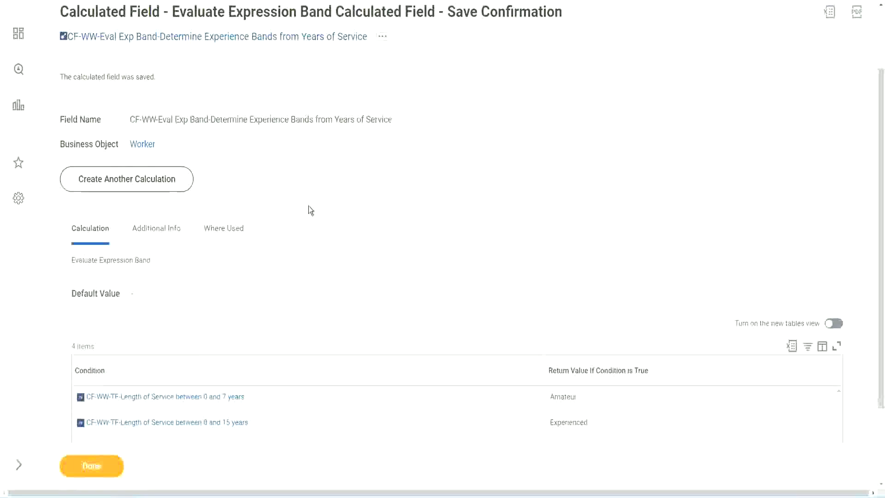
scroll(308, 206, down, 3)
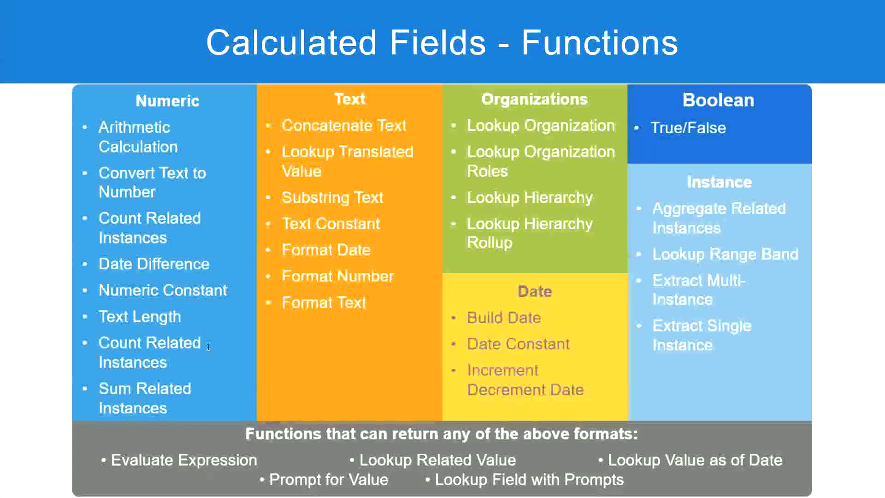
key(alt+Tab)
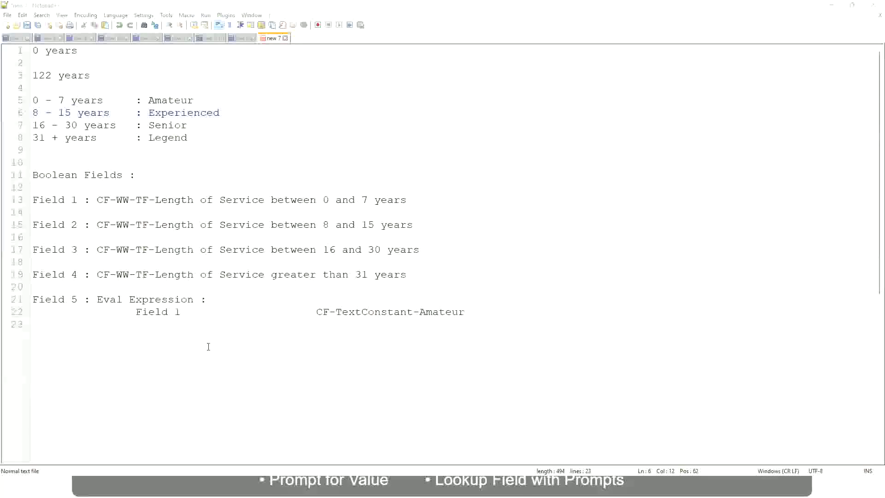
key(alt+Tab)
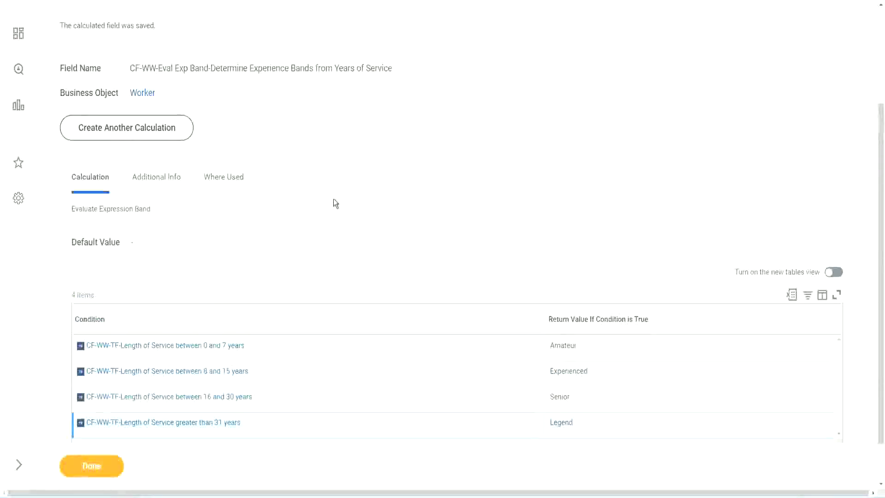
scroll(334, 198, up, 3)
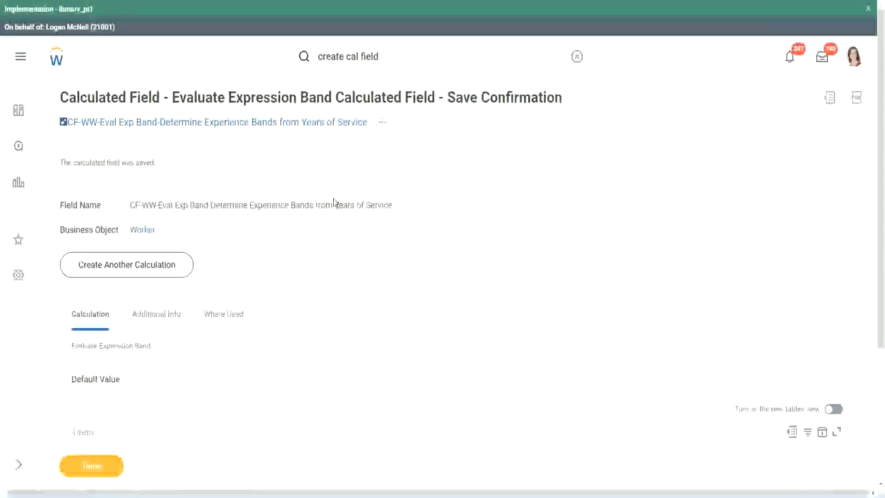
scroll(333, 199, down, 4)
Leave the saved calculated field and open the WW Employee Details custom report for editing.
click(93, 474)
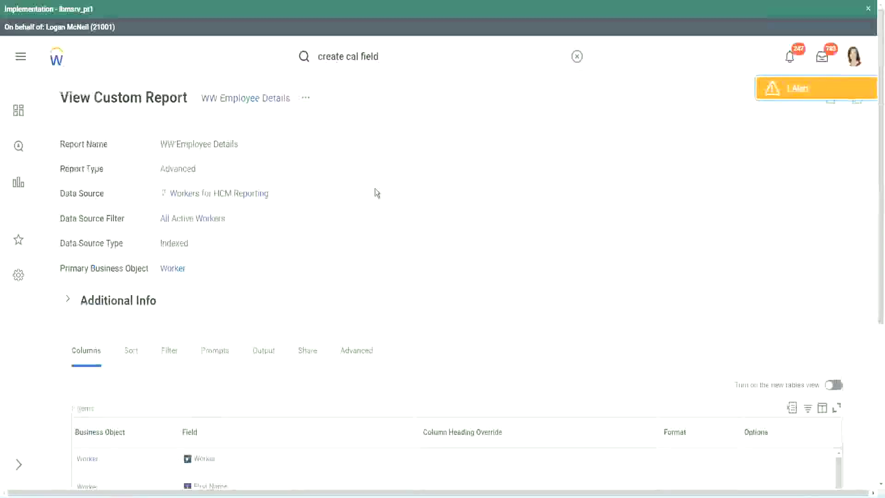
click(306, 98)
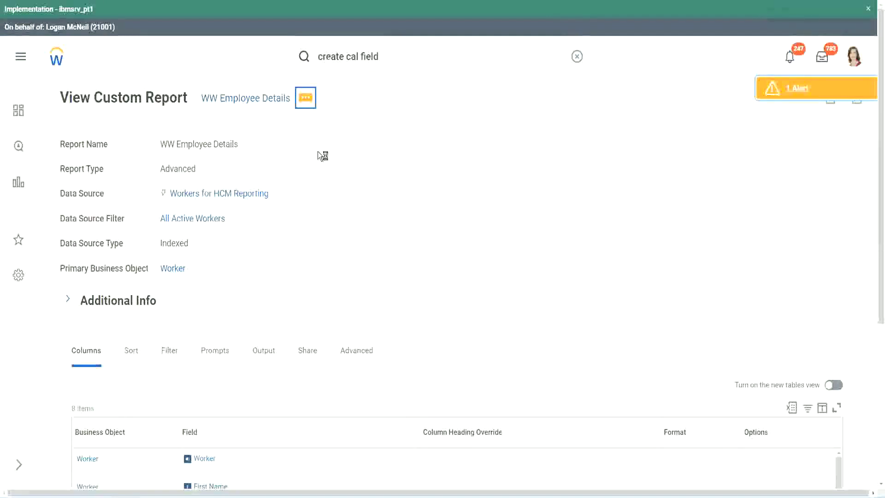
mouse_move(355, 148)
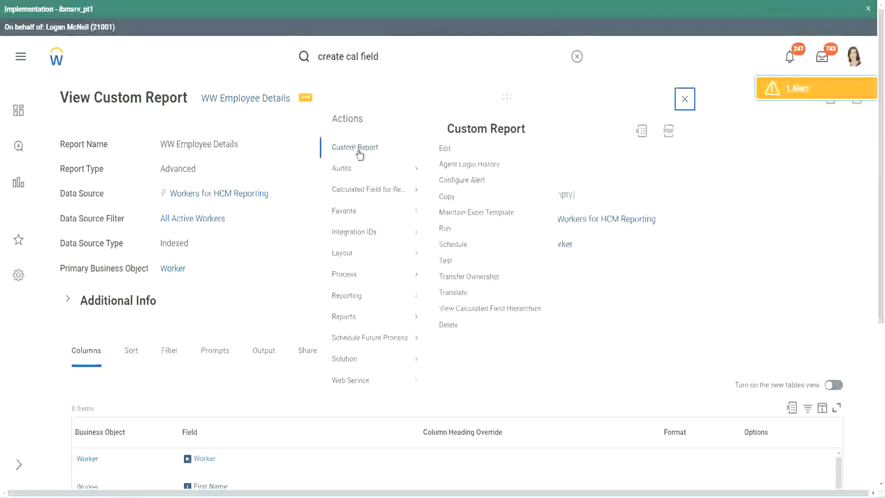
click(450, 150)
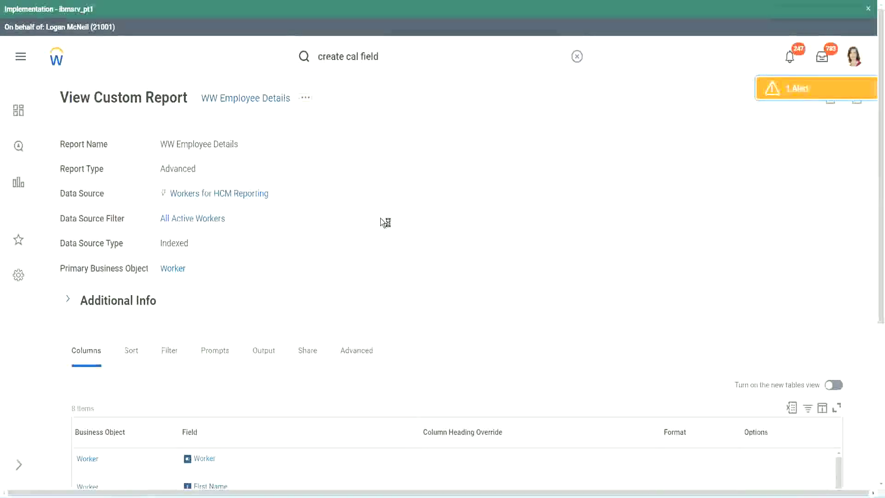
scroll(380, 218, down, 1)
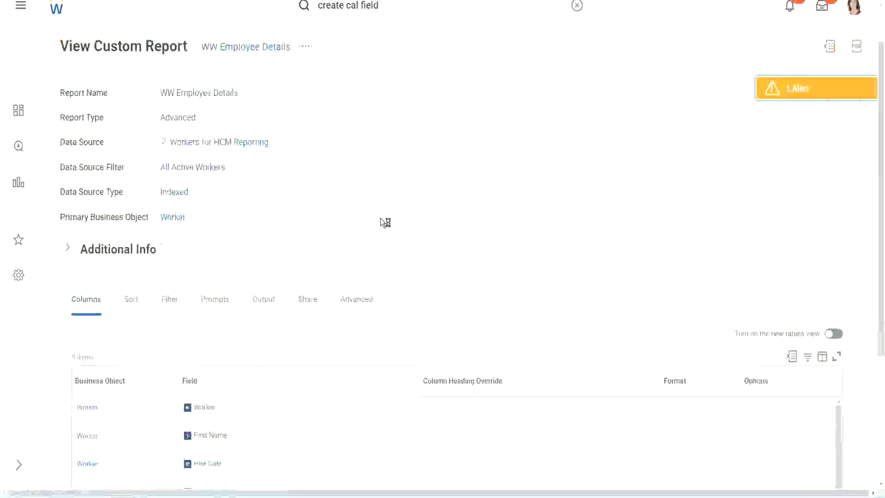
scroll(380, 218, down, 3)
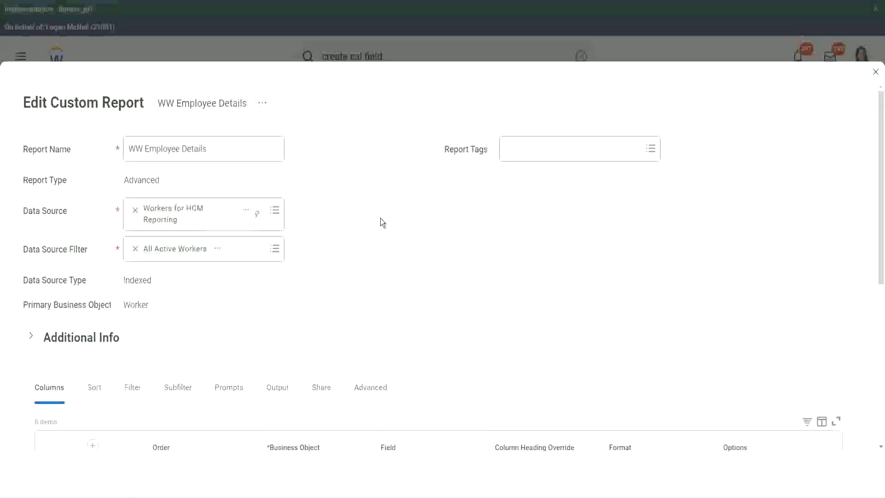
Add a new Worker row below the Experience Bands row in the report's columns.
scroll(381, 218, down, 8)
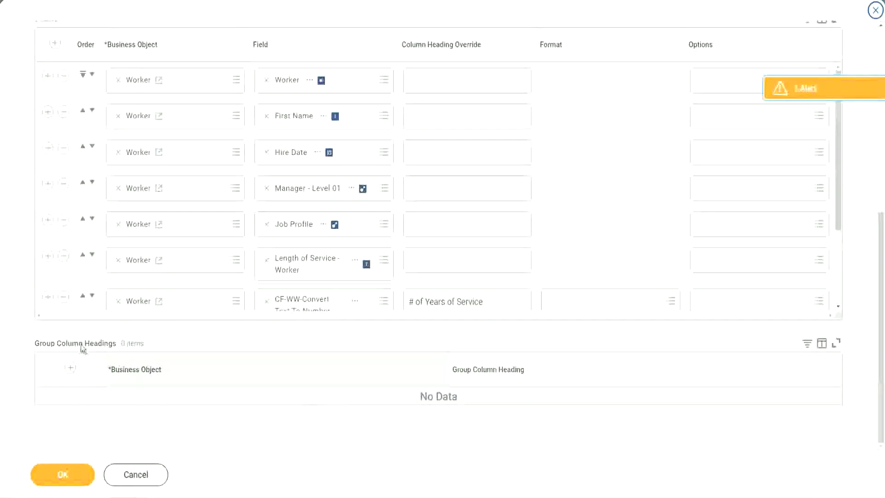
scroll(175, 240, down, 3)
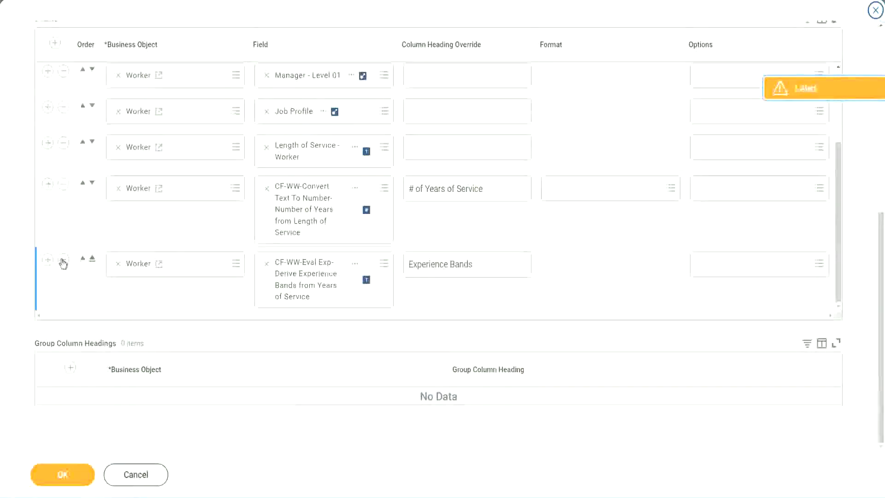
click(47, 260)
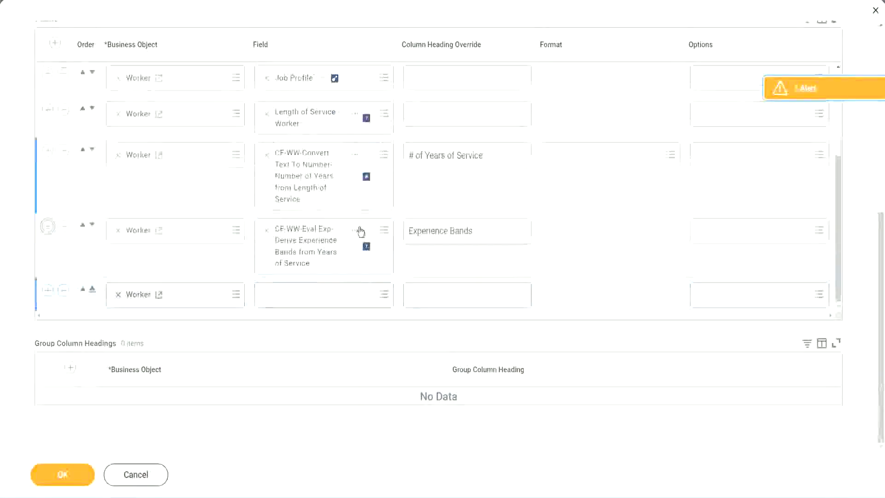
Copy the name of the Experience Bands row's calculated field into the new row's field search.
right_click(308, 249)
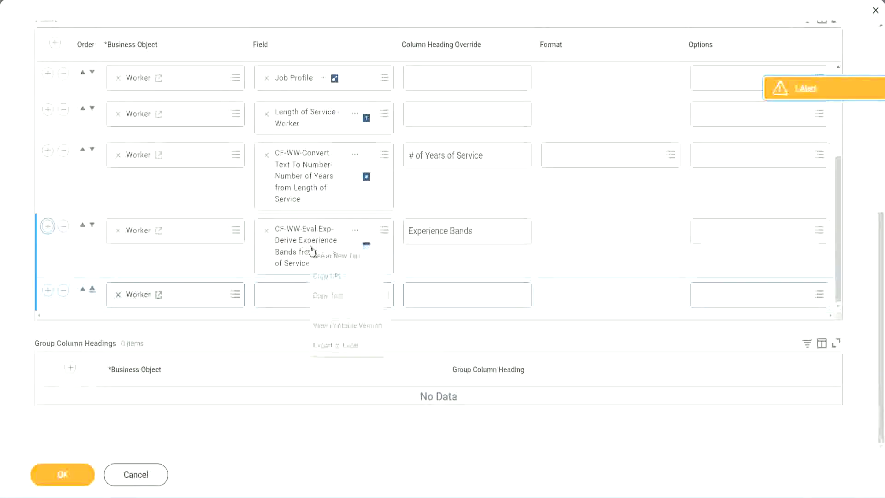
click(336, 296)
click(278, 300)
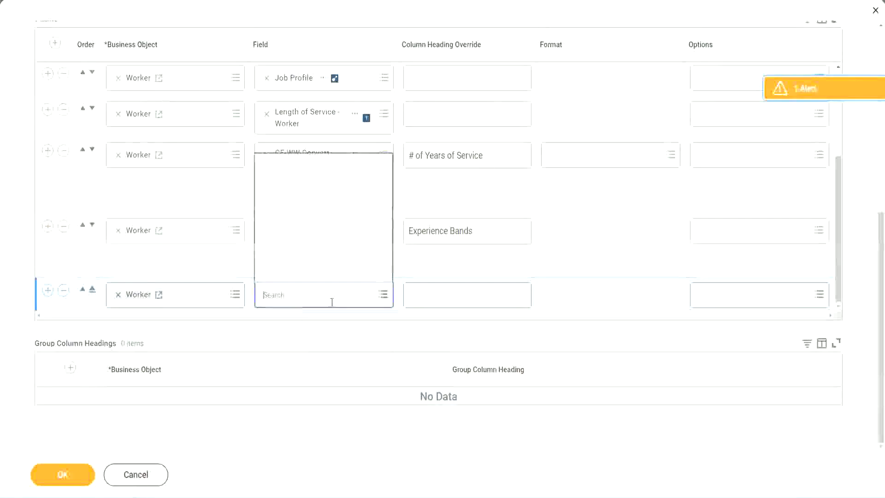
key(ctrl+v)
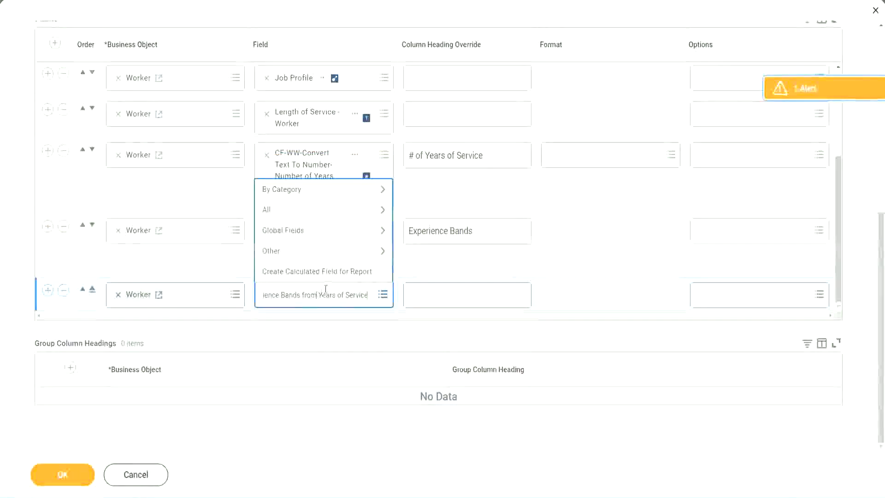
Change the search text to CF-WW-Eval Exp Band and select CF-WW-Eval Exp Band-Determine Experience Bands from Years of Service as the new row's field.
key(ctrl+a)
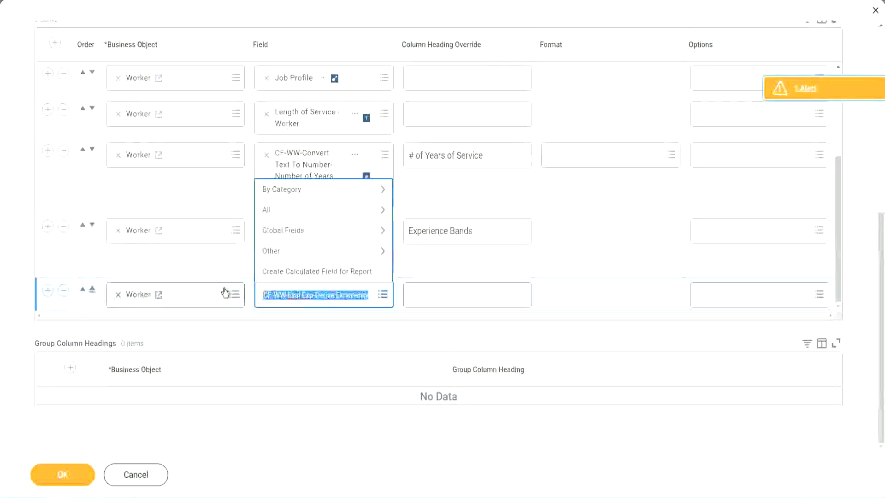
click(331, 303)
text(Band)
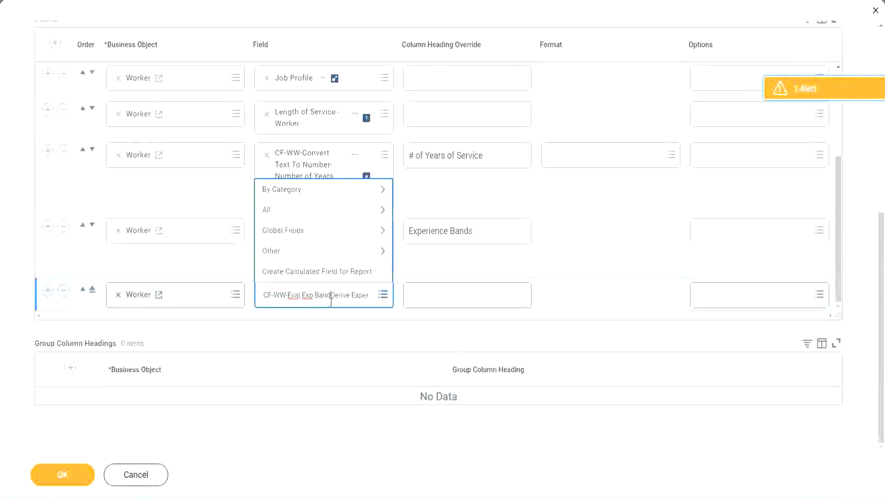
key(Delete)
key(Delete)
key(Delete)
key(Delete)
key(Delete)
key(Delete)
key(Delete)
key(Delete)
key(Delete)
key(Delete)
key(Delete)
key(Delete)
key(Delete)
key(Delete)
key(Delete)
key(Delete)
key(Delete)
key(Delete)
key(Delete)
key(Delete)
key(Return)
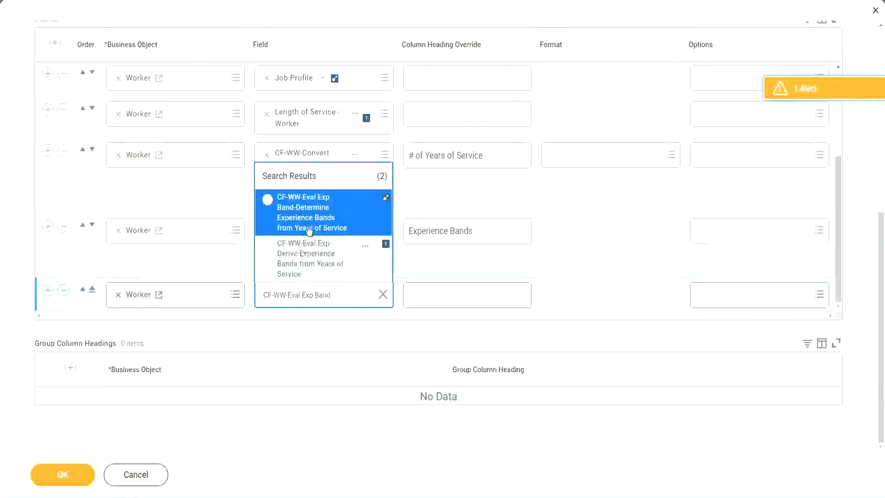
click(322, 219)
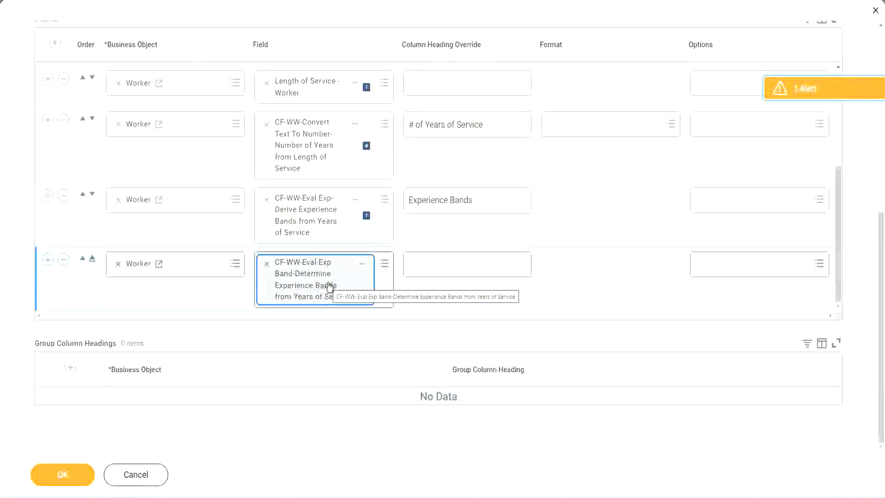
Set the new row's column heading override to Experience Bands (Eval Exp Bands) and save the report.
click(487, 201)
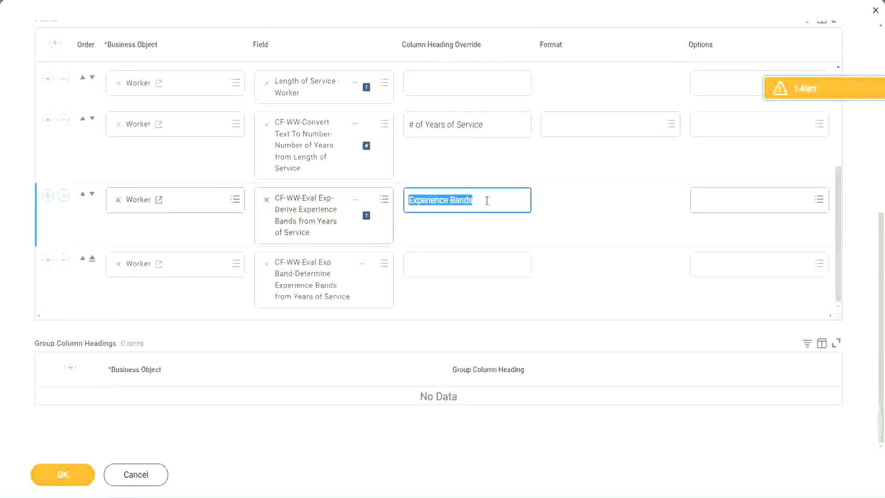
click(430, 263)
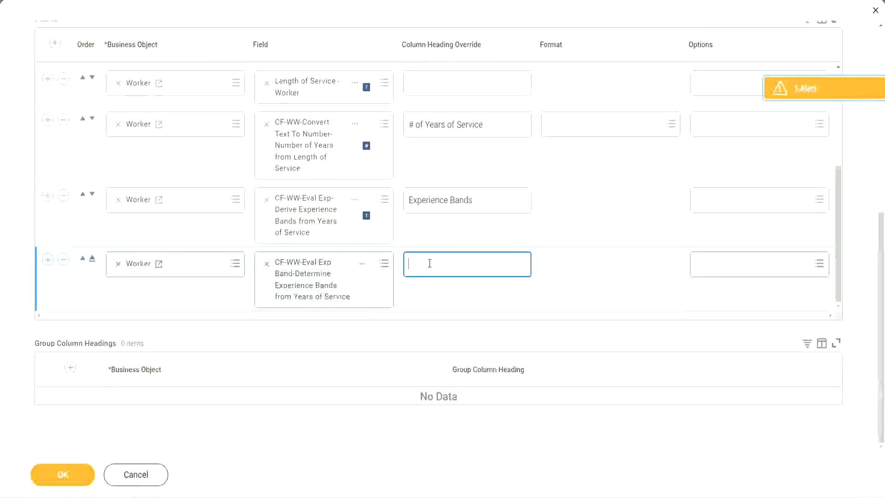
key(ctrl+v)
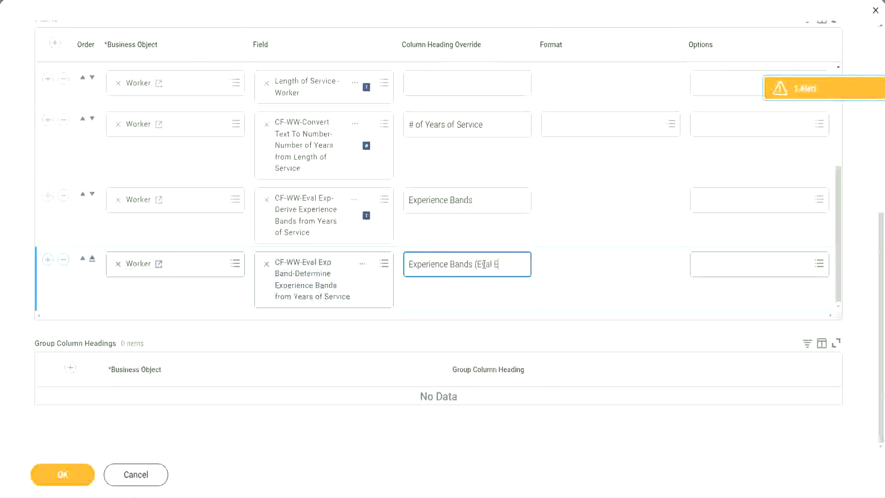
text(Bands))
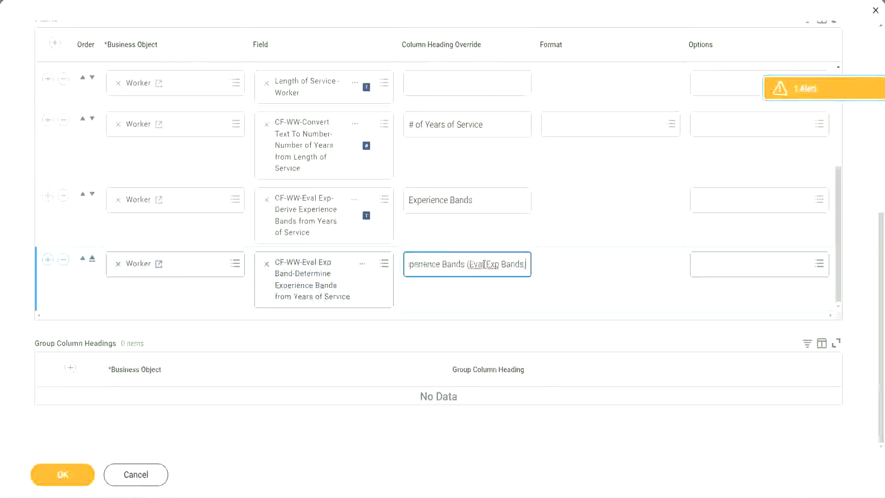
double_click(494, 264)
click(511, 263)
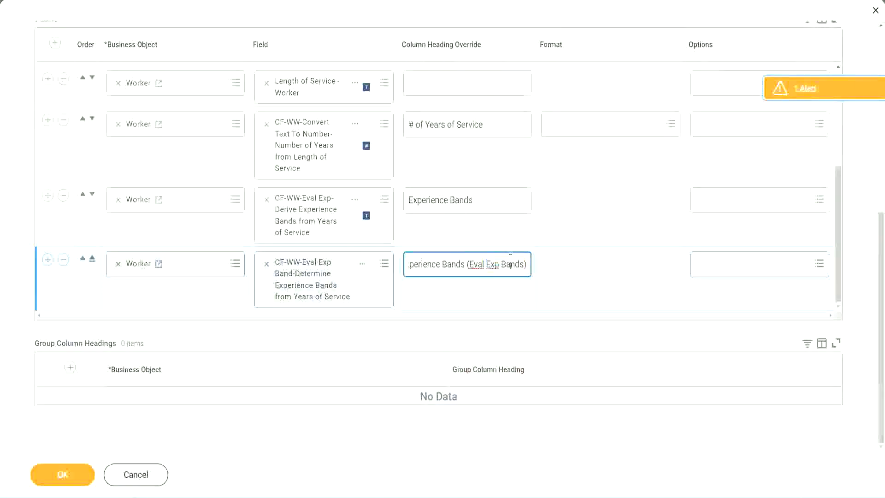
click(66, 477)
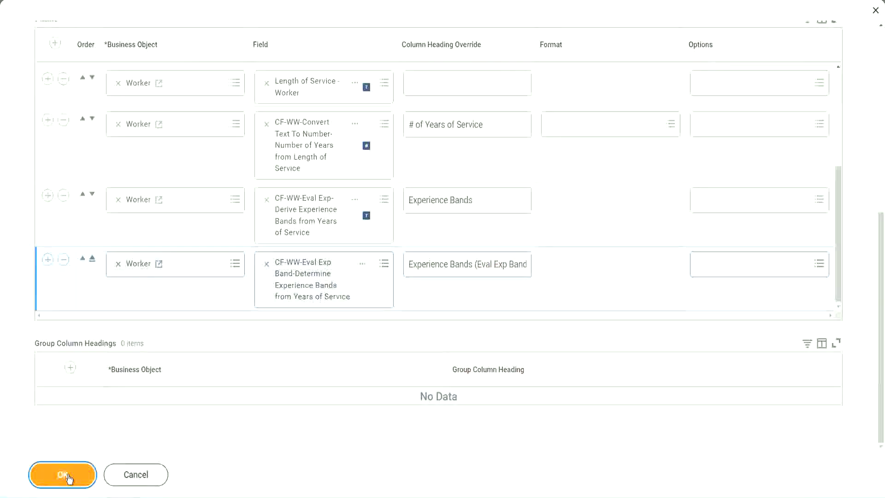